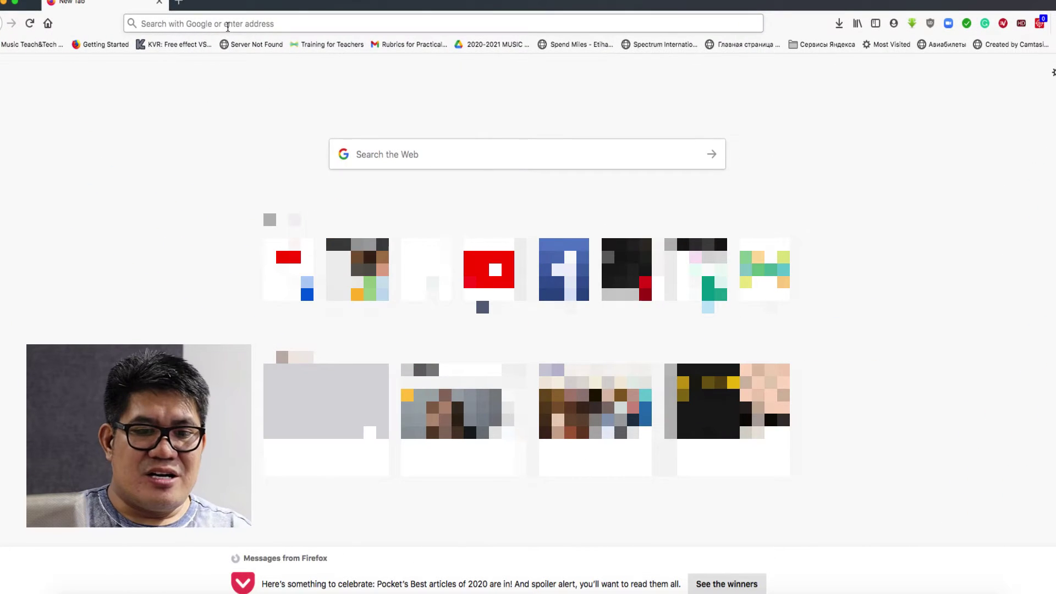
Step: Paste audio-joiner.com into Firefox's address bar and load the 123APPS Audio Joiner page
{"action": "left_click", "coordinate": [229, 24]}
{"action": "type", "text": "https://audio-joiner.com"}
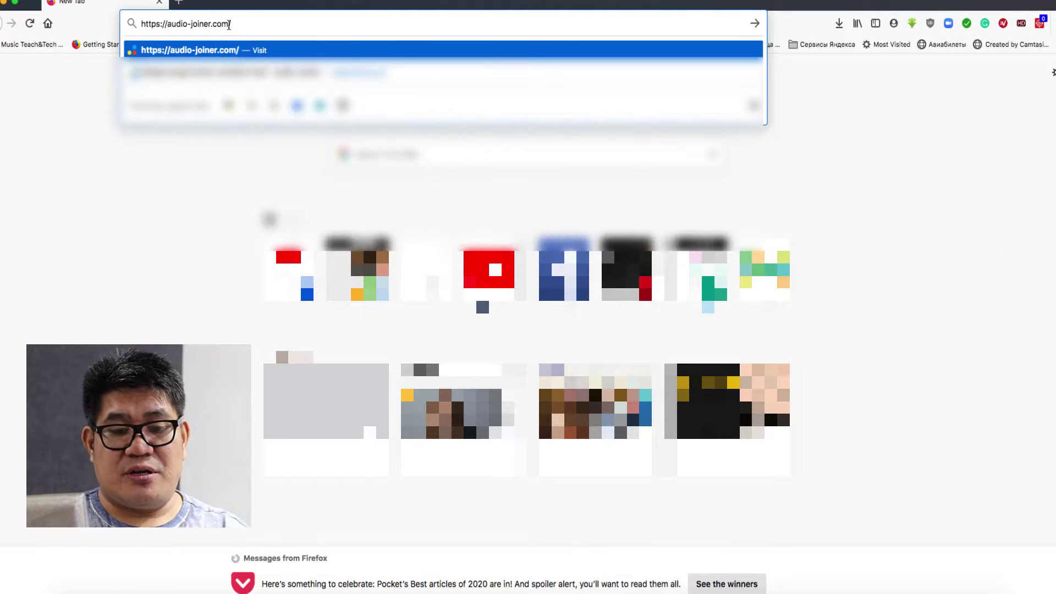
{"action": "key", "text": "Return"}
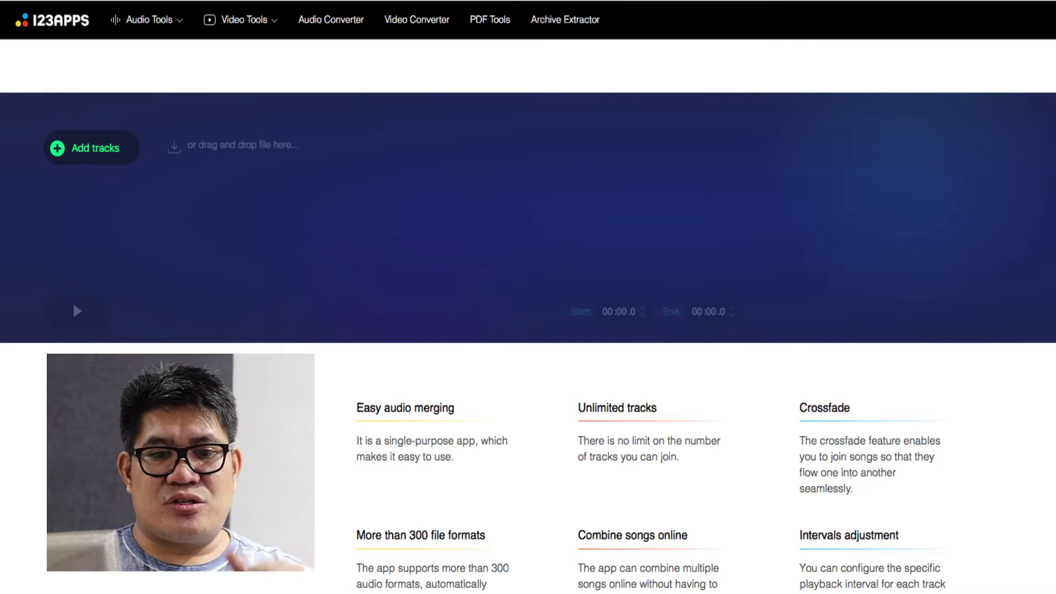
Step: Add 'Can You Feel The Love Tonight.mp3' and '09 Bella Notte.mp3' as the first two tracks
{"action": "left_click", "coordinate": [77, 147]}
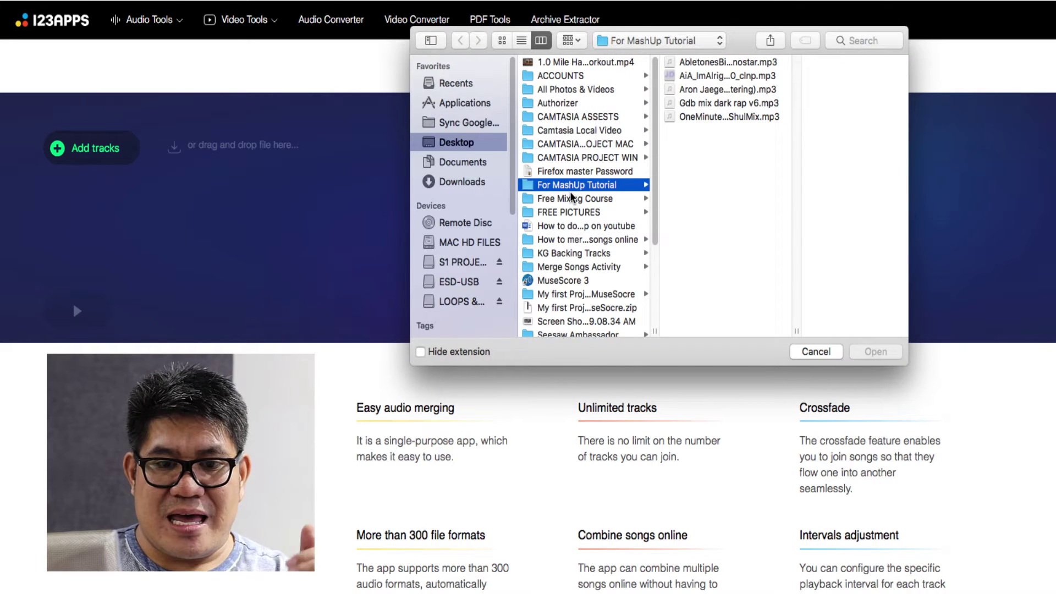
{"action": "scroll", "coordinate": [582, 292], "scroll_direction": "down", "scroll_amount": 5}
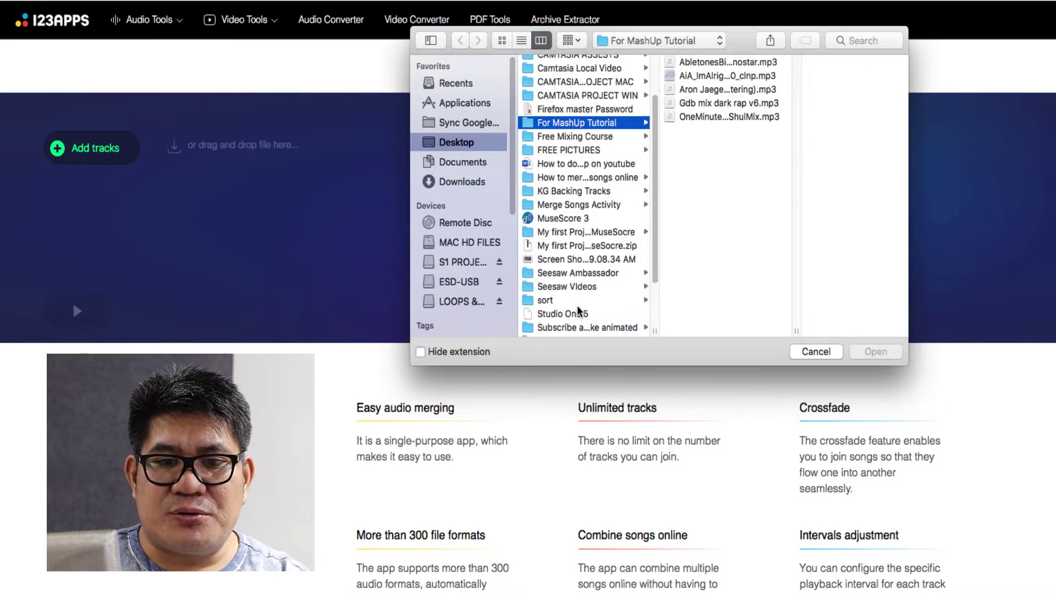
{"action": "scroll", "coordinate": [583, 220], "scroll_direction": "up", "scroll_amount": 2}
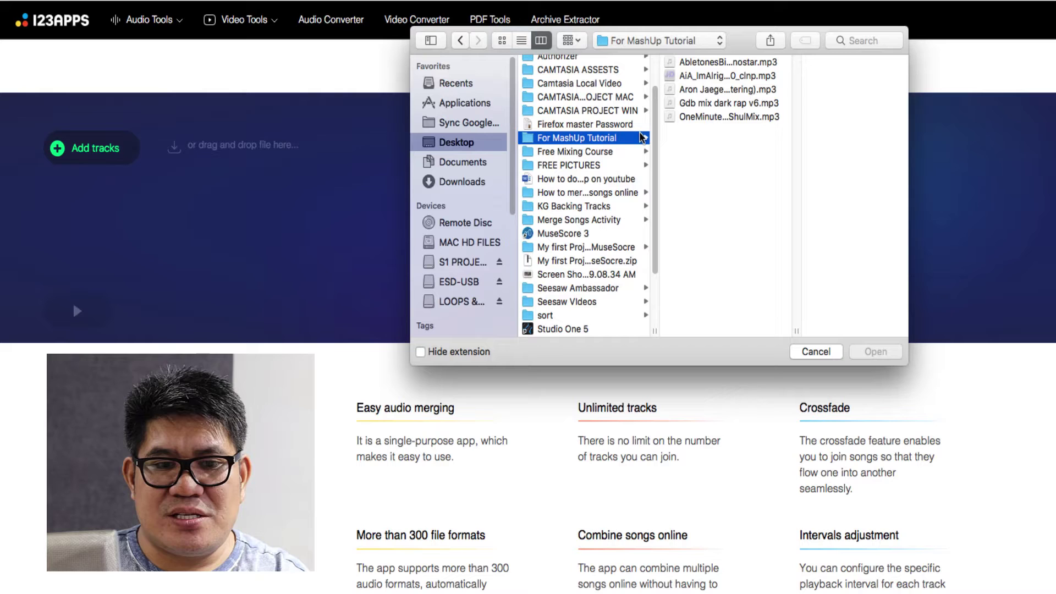
{"action": "left_click_drag", "start_coordinate": [732, 135], "coordinate": [719, 38]}
{"action": "left_click", "coordinate": [874, 355]}
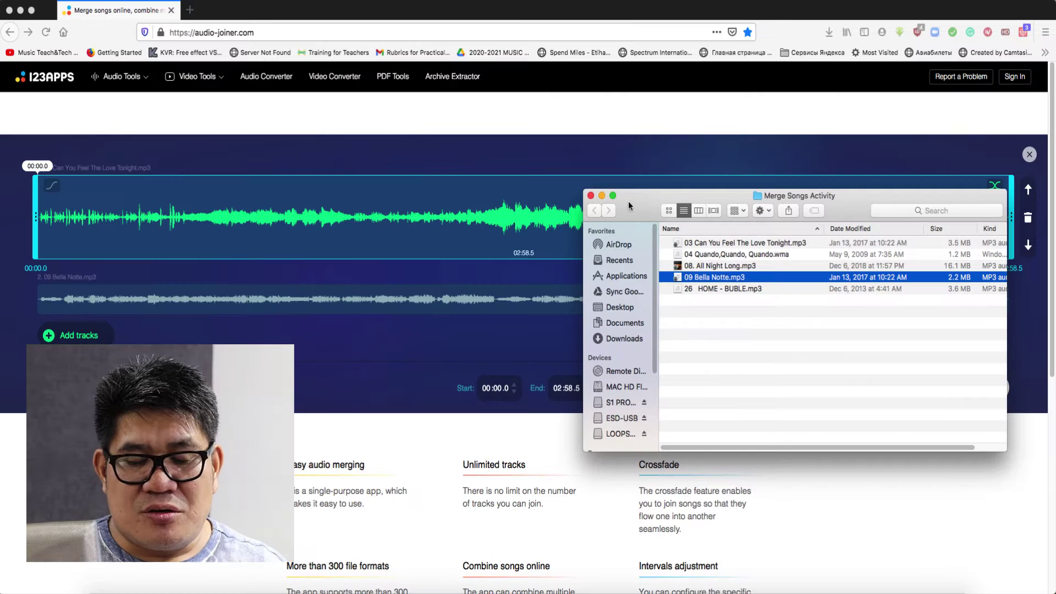
Step: Drag the remaining song files from Merge Songs Activity onto the joiner, including Quando and All Night Long
{"action": "left_click_drag", "start_coordinate": [738, 332], "coordinate": [335, 293]}
{"action": "left_click_drag", "start_coordinate": [647, 196], "coordinate": [615, 125]}
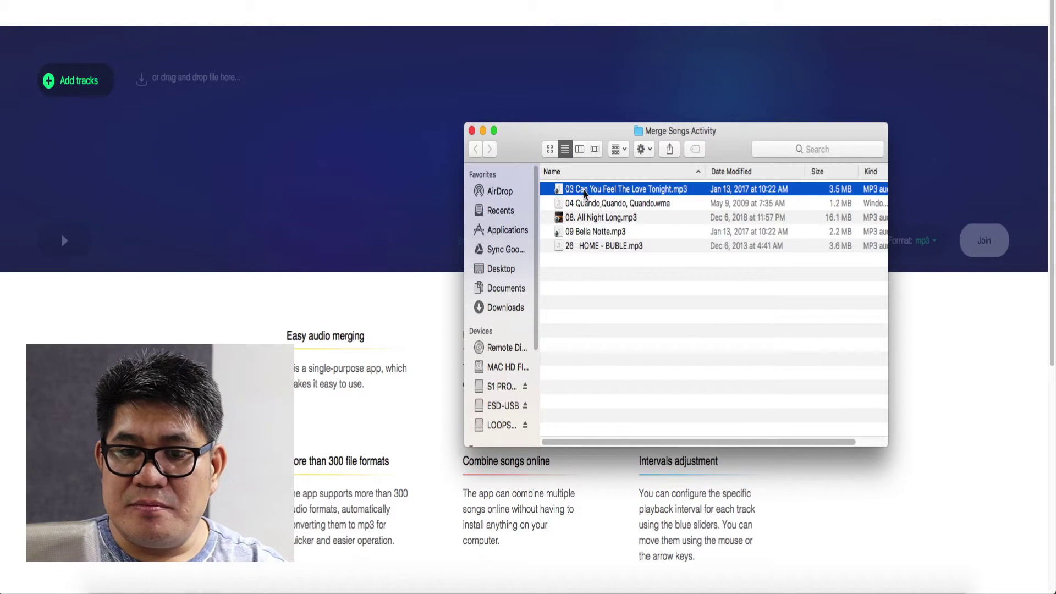
{"action": "left_click_drag", "start_coordinate": [626, 189], "coordinate": [340, 120]}
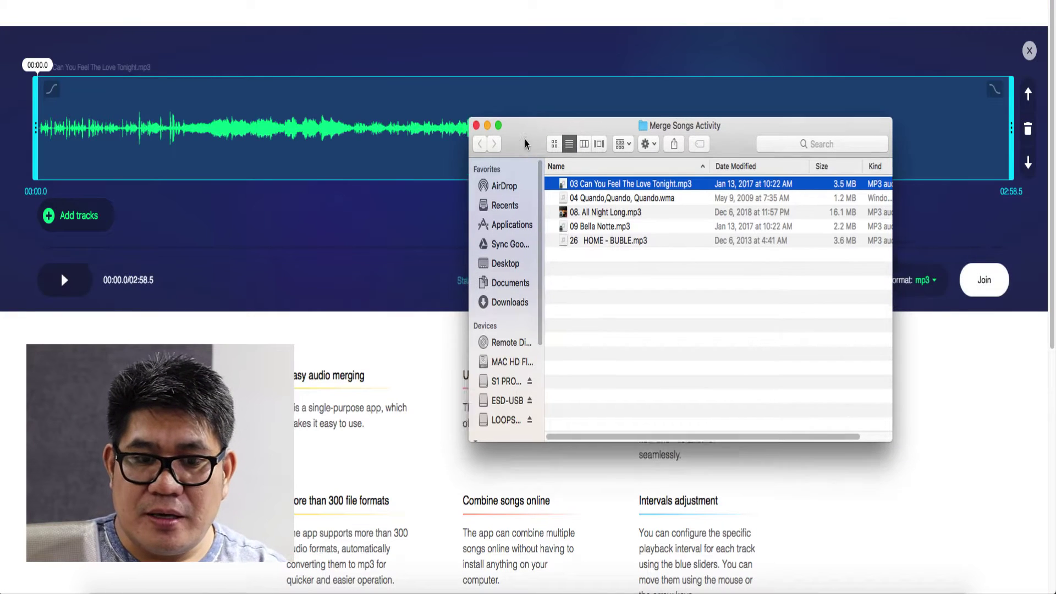
{"action": "left_click_drag", "start_coordinate": [716, 132], "coordinate": [764, 114]}
{"action": "left_click_drag", "start_coordinate": [656, 215], "coordinate": [330, 228]}
{"action": "left_click_drag", "start_coordinate": [573, 125], "coordinate": [643, 114]}
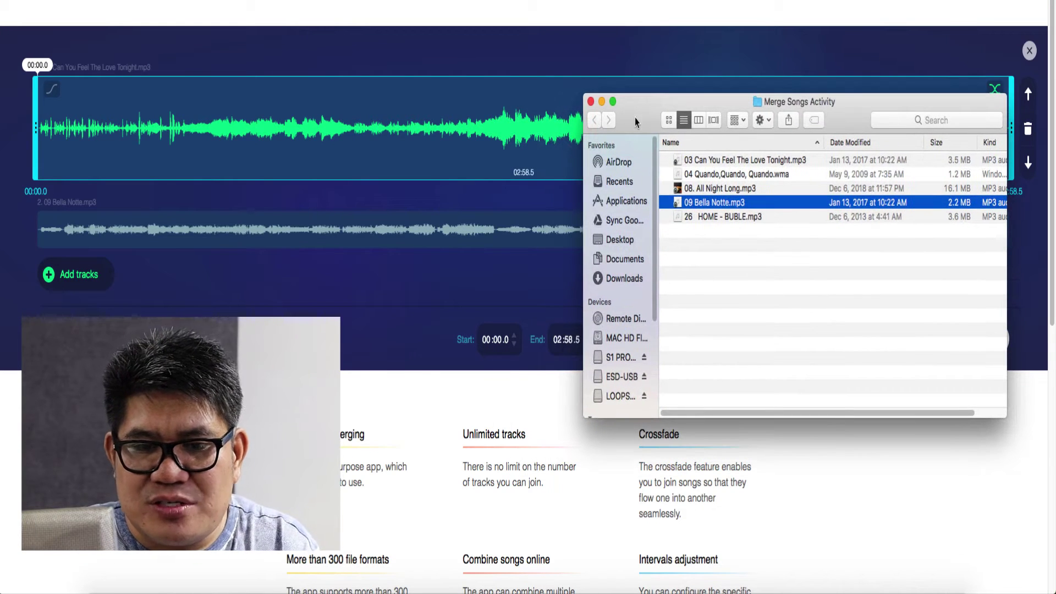
{"action": "left_click_drag", "start_coordinate": [706, 258], "coordinate": [490, 253]}
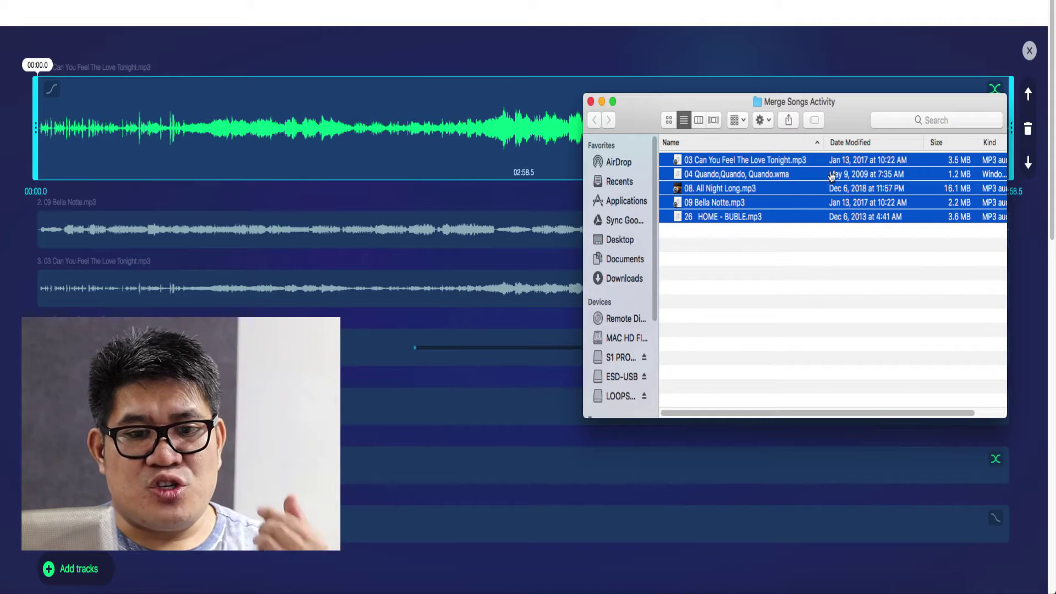
{"action": "left_click_drag", "start_coordinate": [638, 114], "coordinate": [575, 21]}
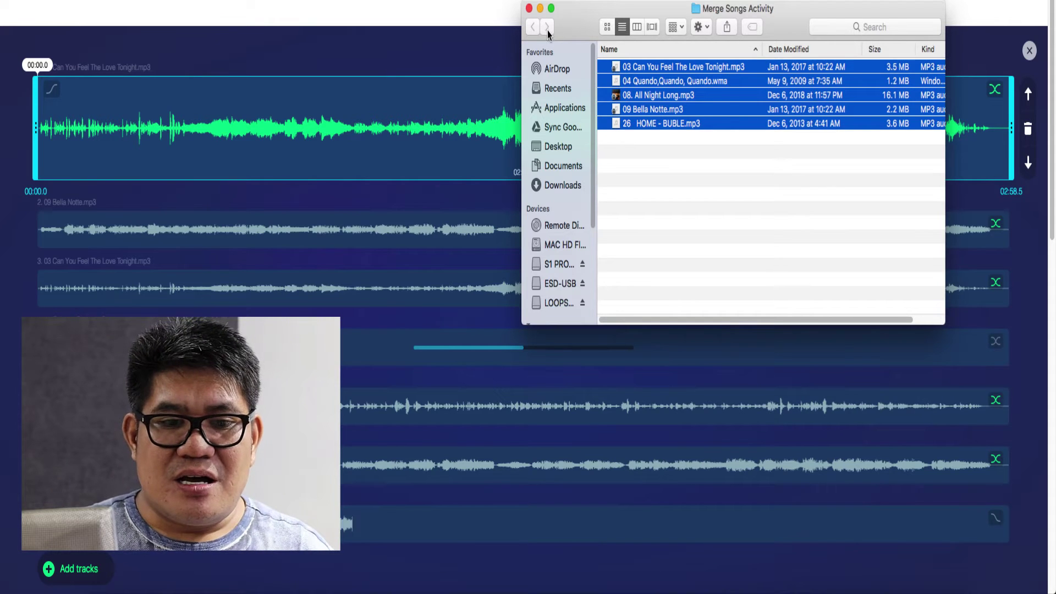
{"action": "left_click_drag", "start_coordinate": [567, 27], "coordinate": [570, 26]}
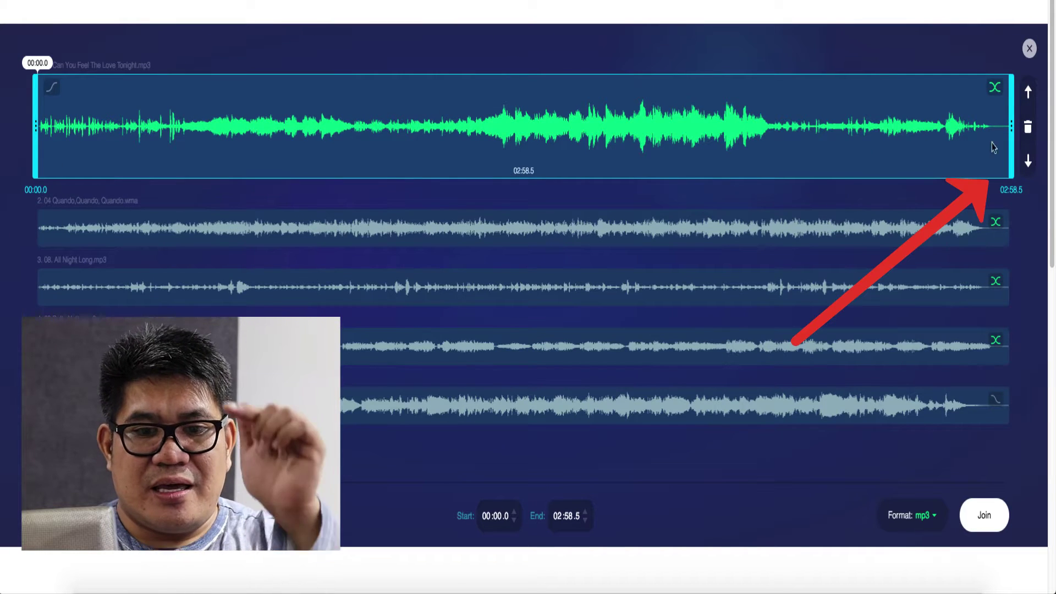
{"action": "left_click", "coordinate": [1028, 161]}
{"action": "left_click", "coordinate": [1028, 222]}
{"action": "left_click", "coordinate": [1028, 282]}
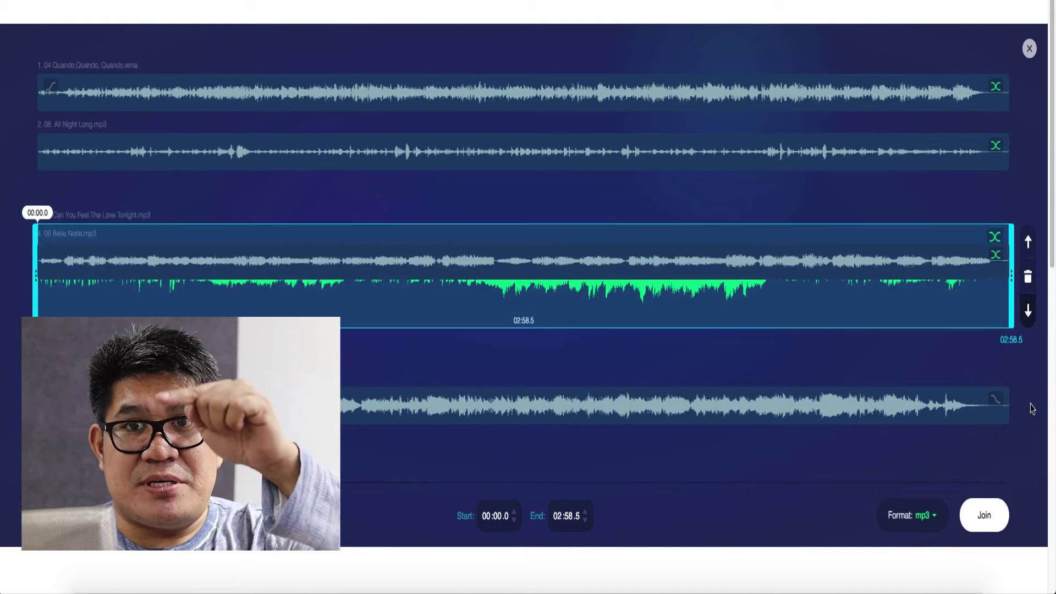
{"action": "left_click", "coordinate": [1028, 268]}
{"action": "left_click", "coordinate": [1028, 209]}
{"action": "left_click", "coordinate": [1028, 150]}
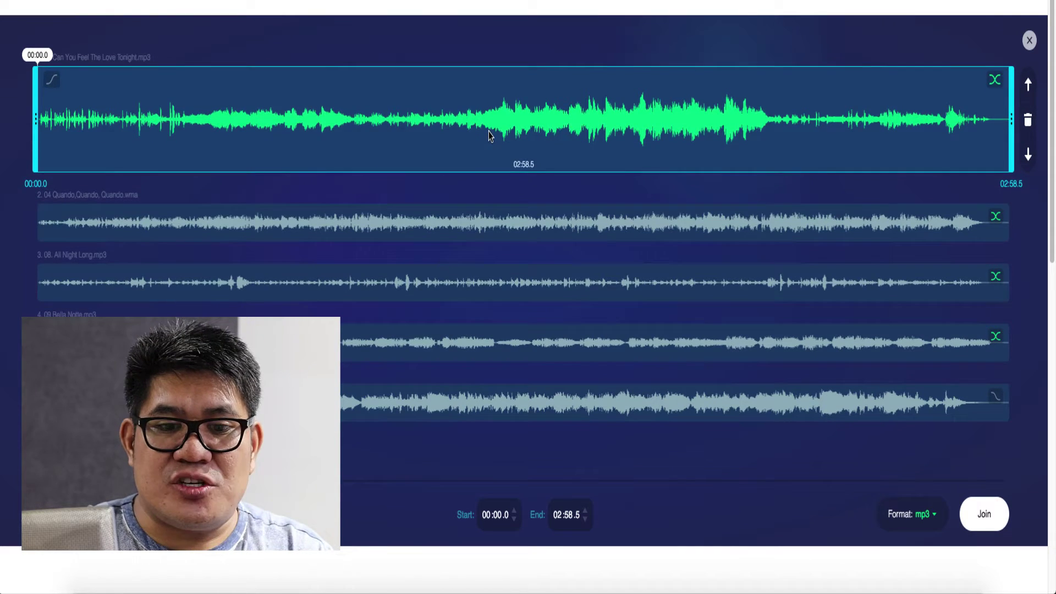
{"action": "left_click_drag", "start_coordinate": [489, 136], "coordinate": [530, 454]}
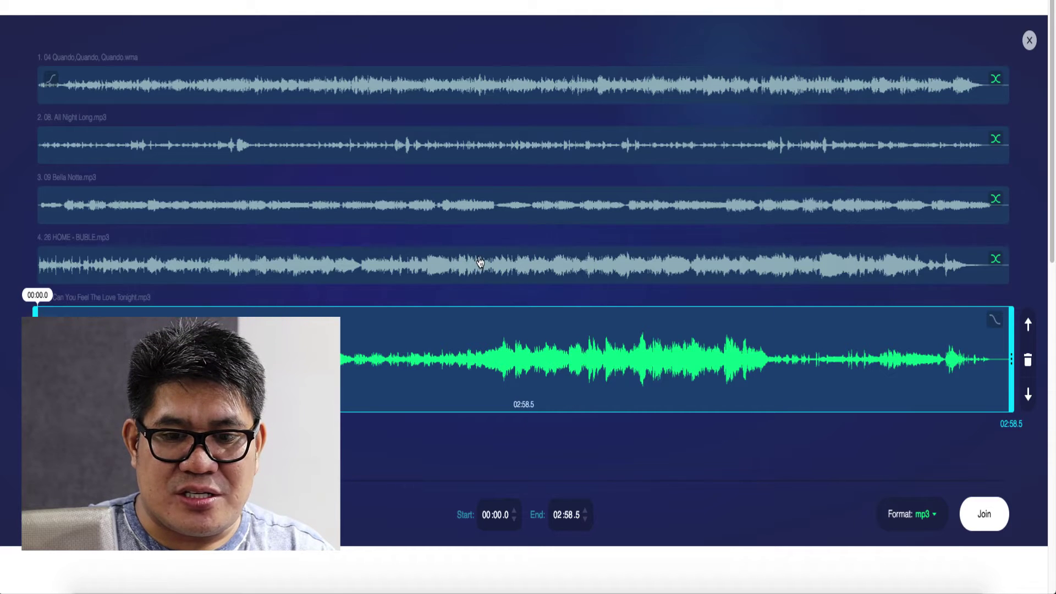
{"action": "left_click_drag", "start_coordinate": [480, 262], "coordinate": [495, 71]}
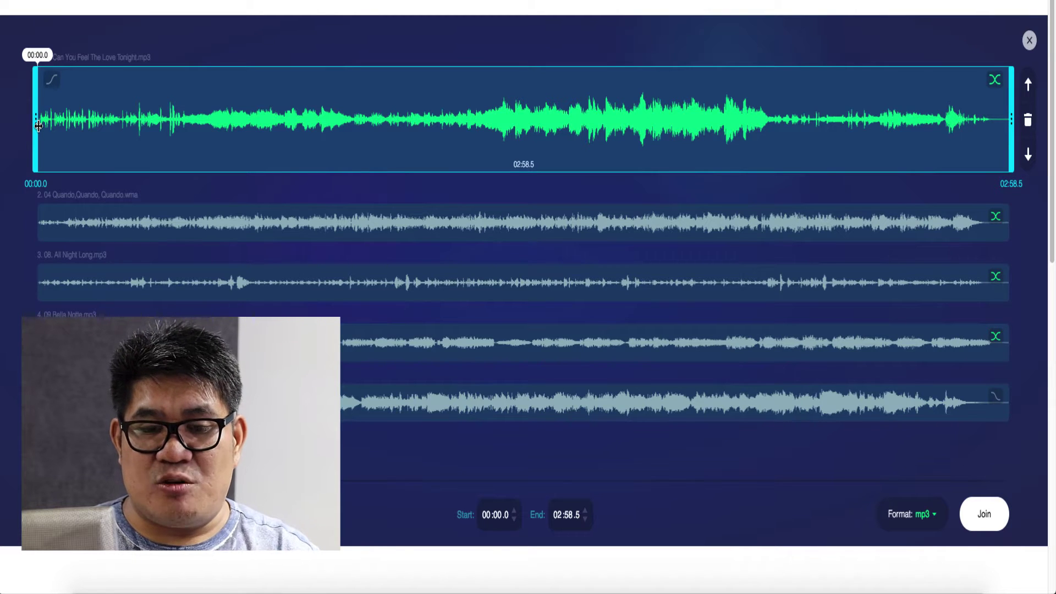
Step: Try several trim positions on the first song, settling on start 00:00.0 and end 01:32.1
{"action": "left_click_drag", "start_coordinate": [37, 126], "coordinate": [385, 147]}
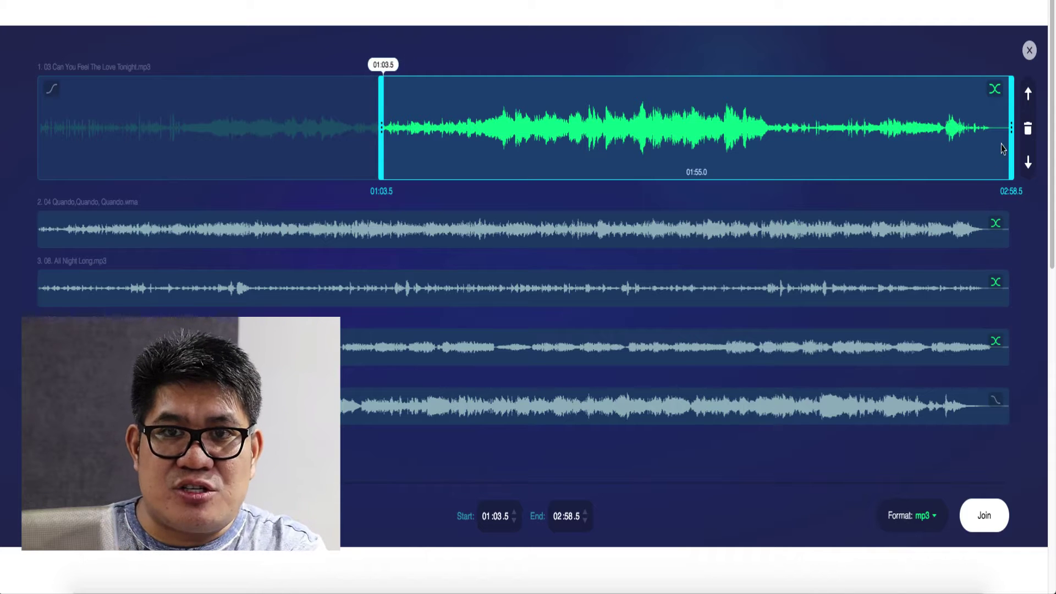
{"action": "left_click_drag", "start_coordinate": [1008, 132], "coordinate": [659, 133]}
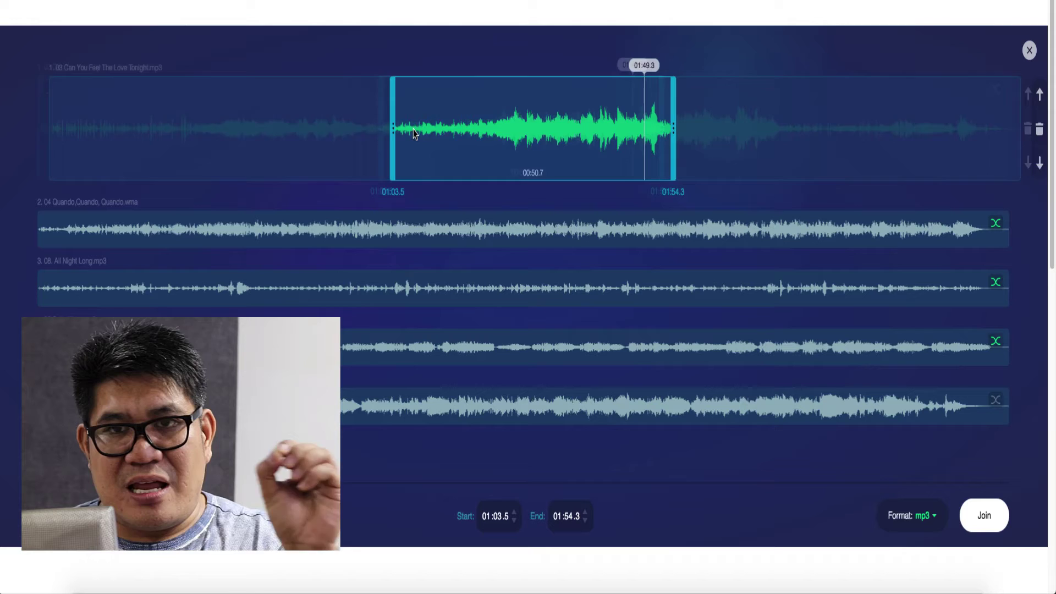
{"action": "left_click_drag", "start_coordinate": [381, 129], "coordinate": [35, 129]}
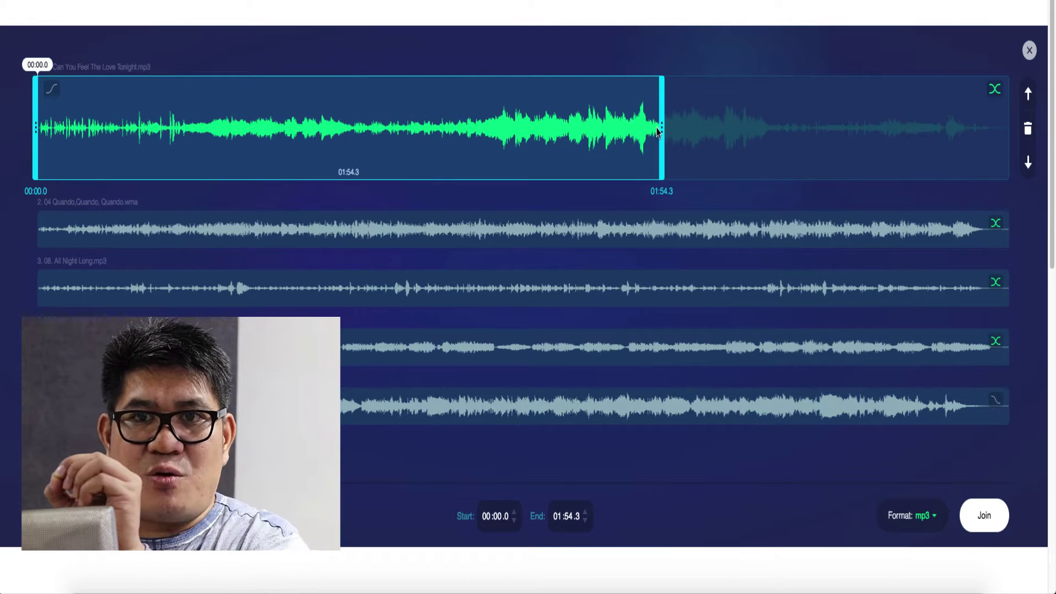
{"action": "left_click_drag", "start_coordinate": [662, 130], "coordinate": [272, 120]}
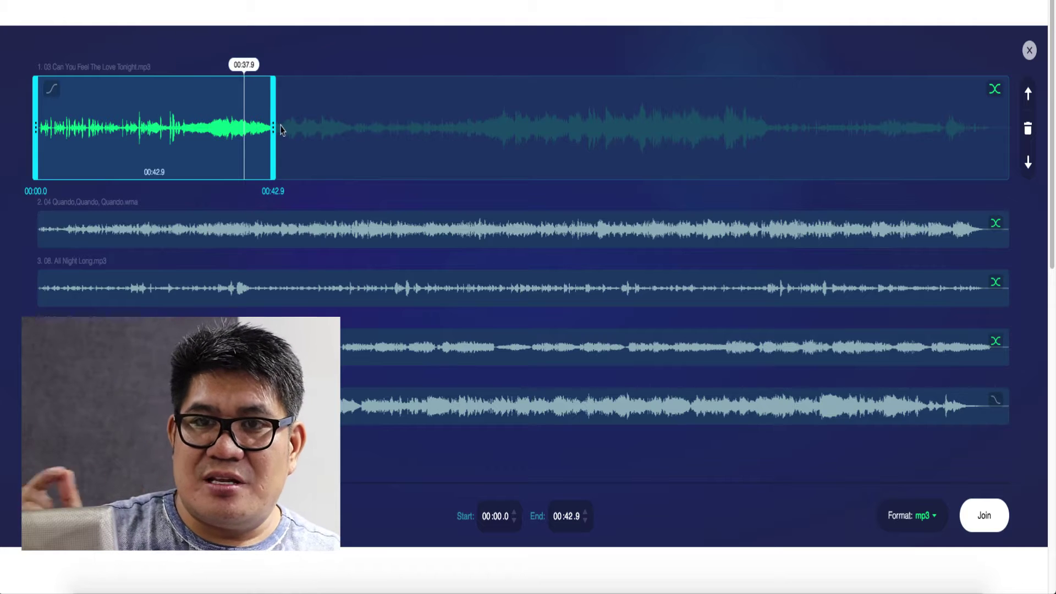
{"action": "left_click_drag", "start_coordinate": [272, 127], "coordinate": [1054, 214]}
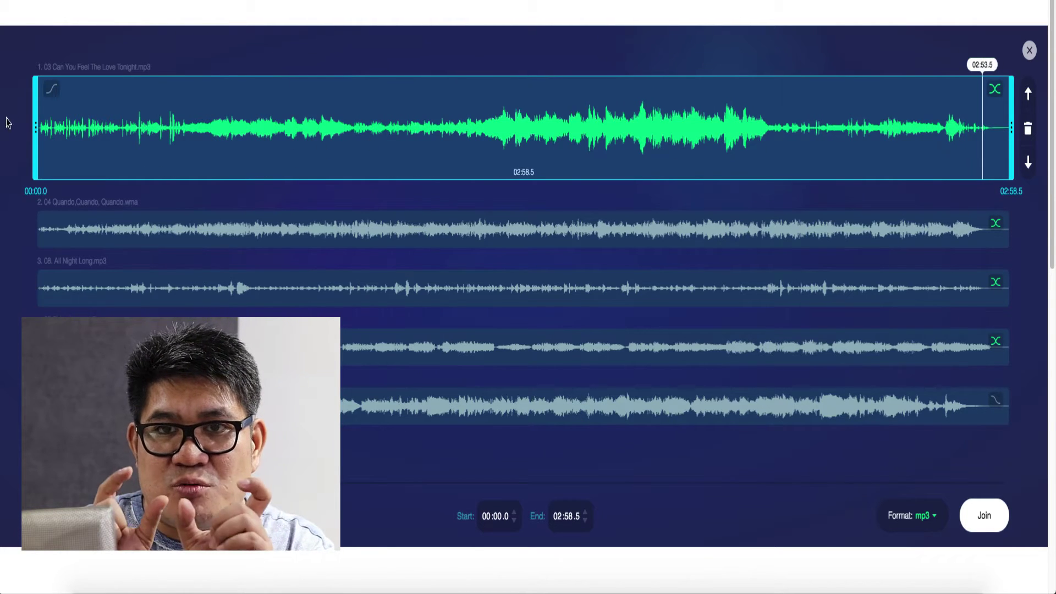
{"action": "left_click_drag", "start_coordinate": [36, 128], "coordinate": [393, 135]}
{"action": "left_click_drag", "start_coordinate": [464, 144], "coordinate": [780, 142]}
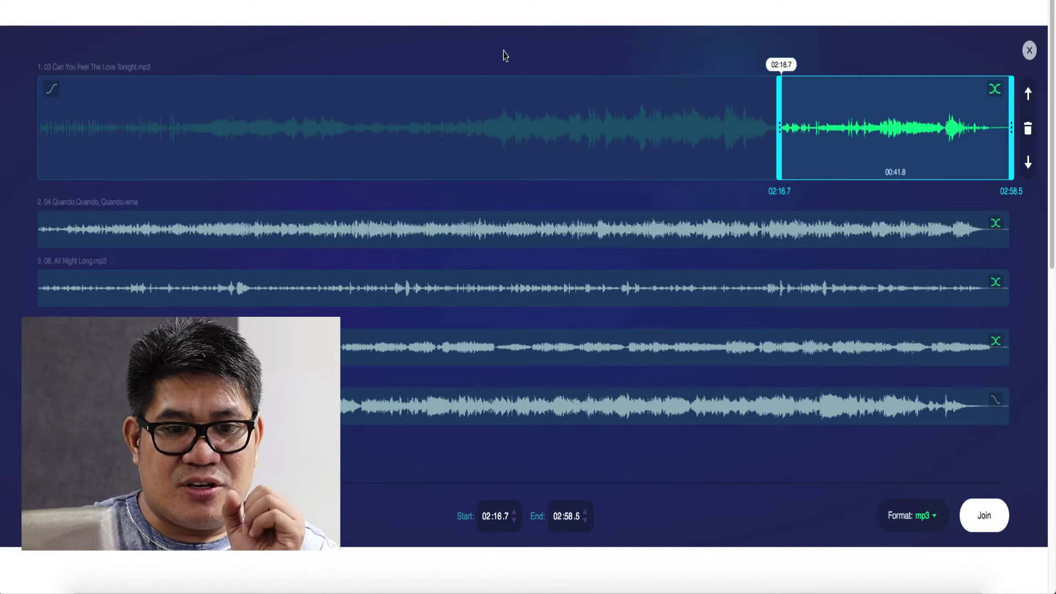
{"action": "left_click_drag", "start_coordinate": [781, 120], "coordinate": [33, 88]}
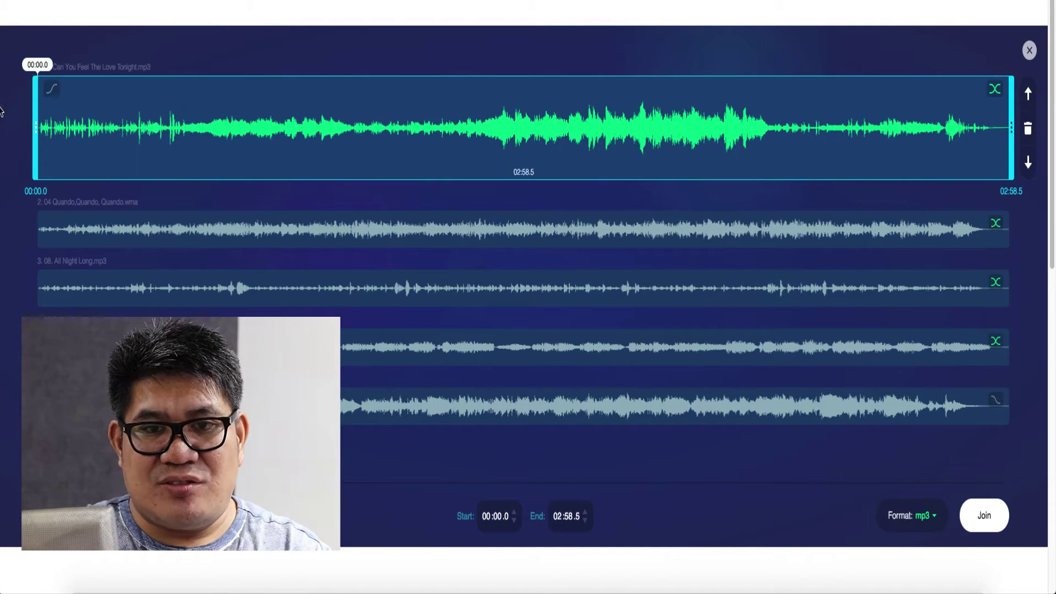
{"action": "left_click_drag", "start_coordinate": [1005, 132], "coordinate": [539, 135]}
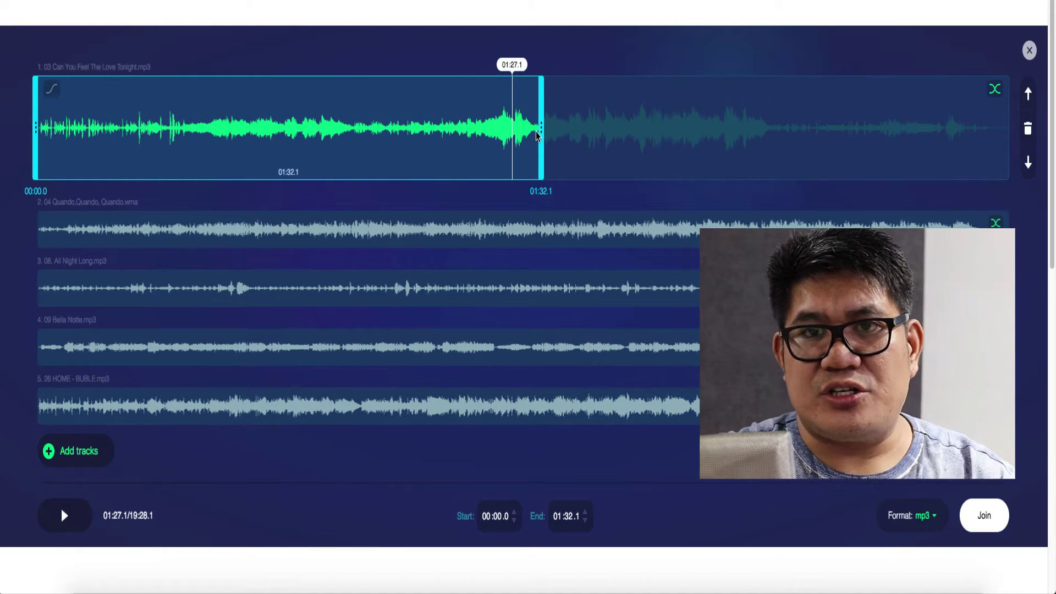
Step: Move the first song's start to about 01:24.5 and its end to 02:00.3, previewing playback
{"action": "left_click_drag", "start_coordinate": [36, 126], "coordinate": [351, 123]}
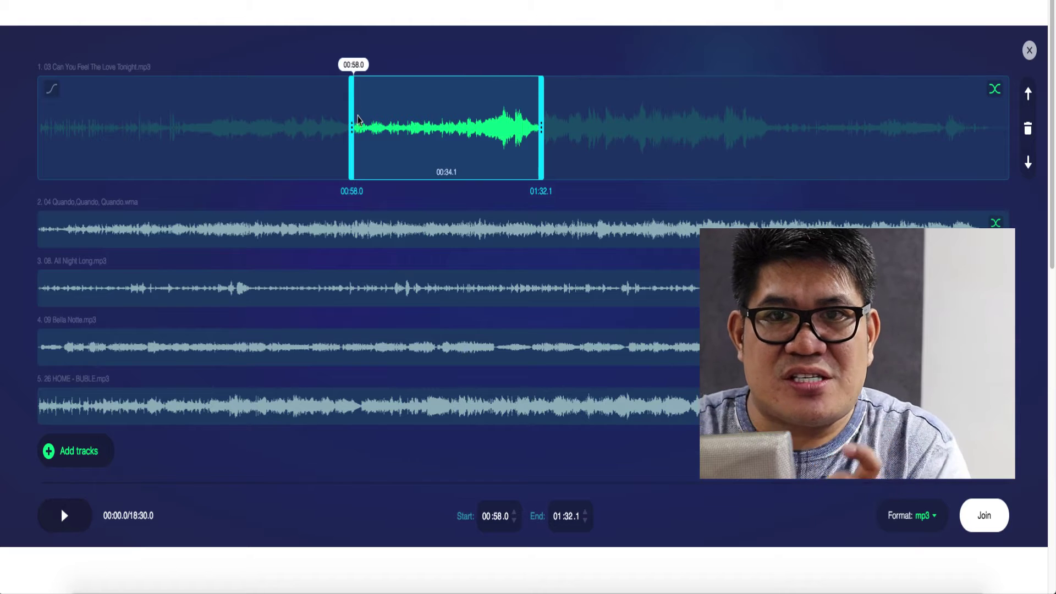
{"action": "left_click", "coordinate": [359, 131]}
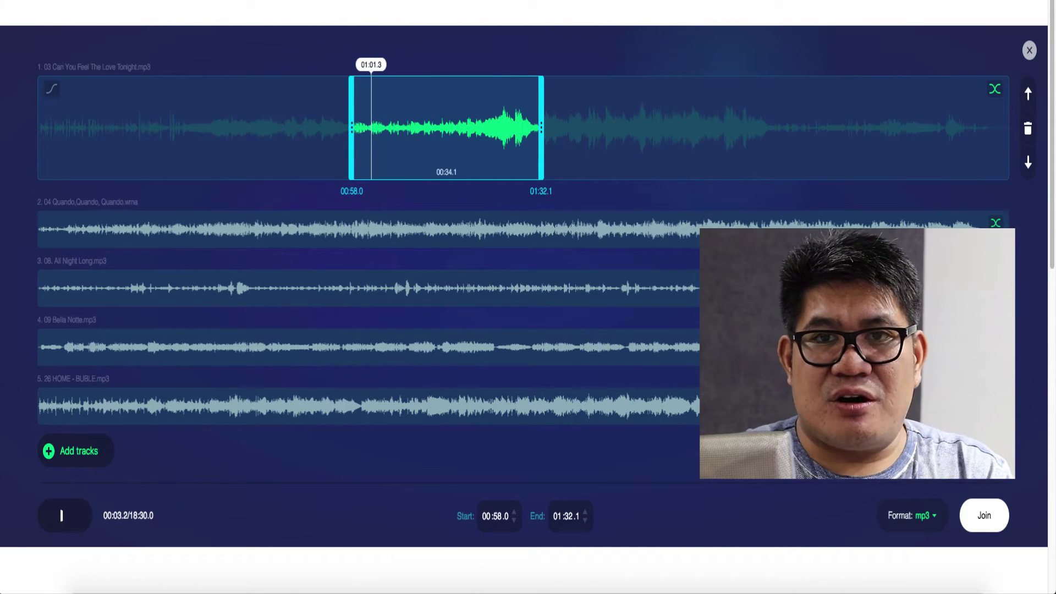
{"action": "left_click", "coordinate": [451, 122]}
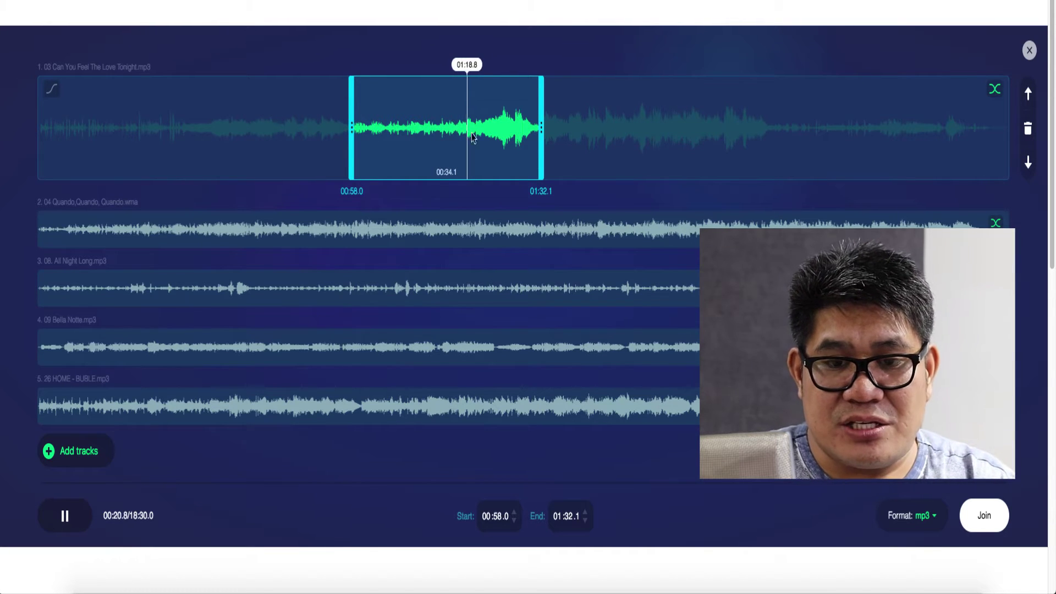
{"action": "left_click_drag", "start_coordinate": [539, 126], "coordinate": [694, 127]}
{"action": "left_click", "coordinate": [529, 126]}
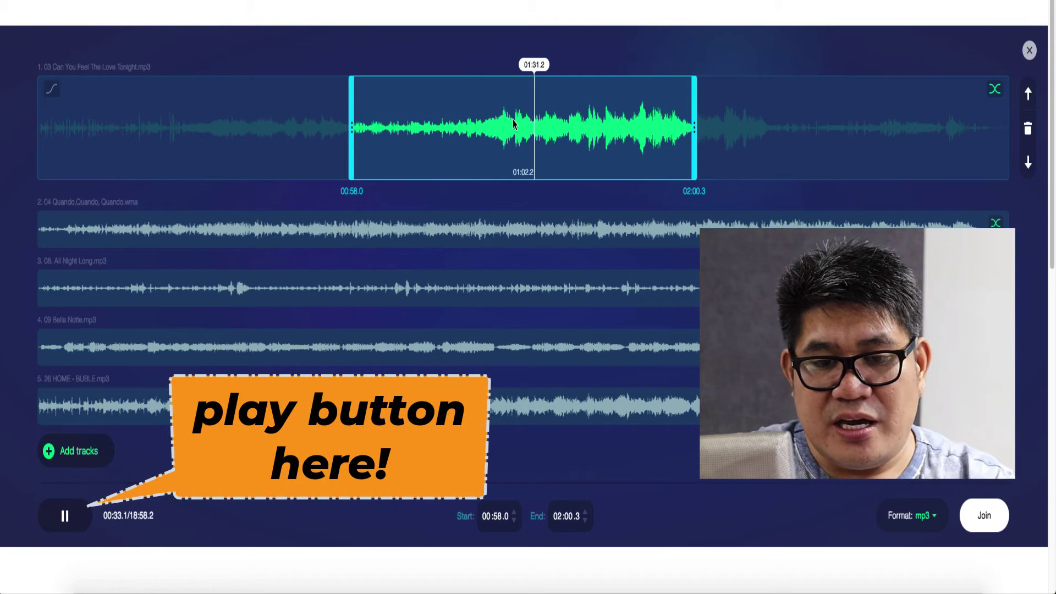
{"action": "left_click", "coordinate": [503, 129]}
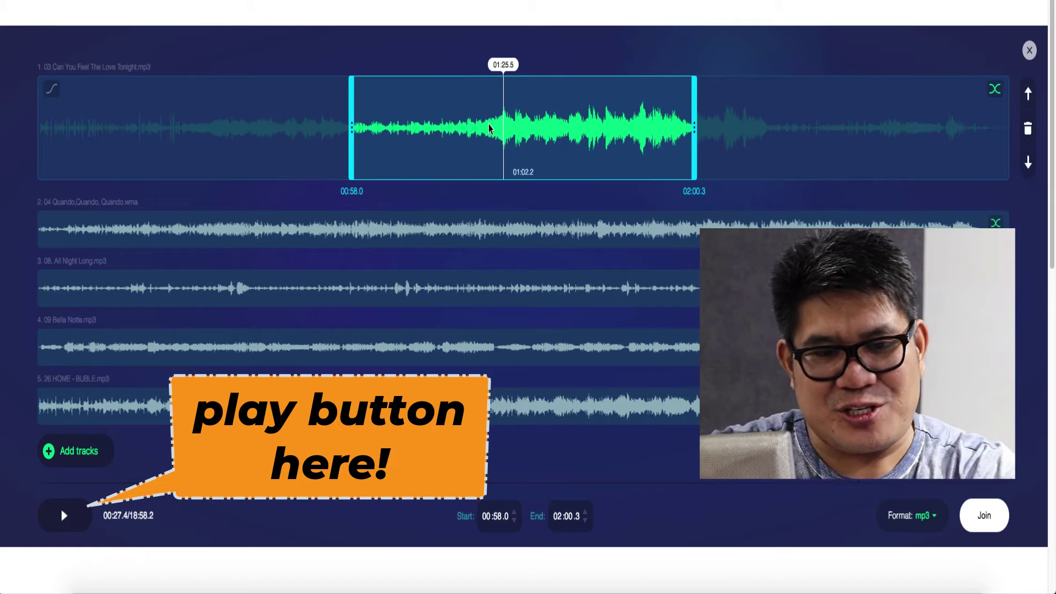
{"action": "left_click", "coordinate": [489, 125]}
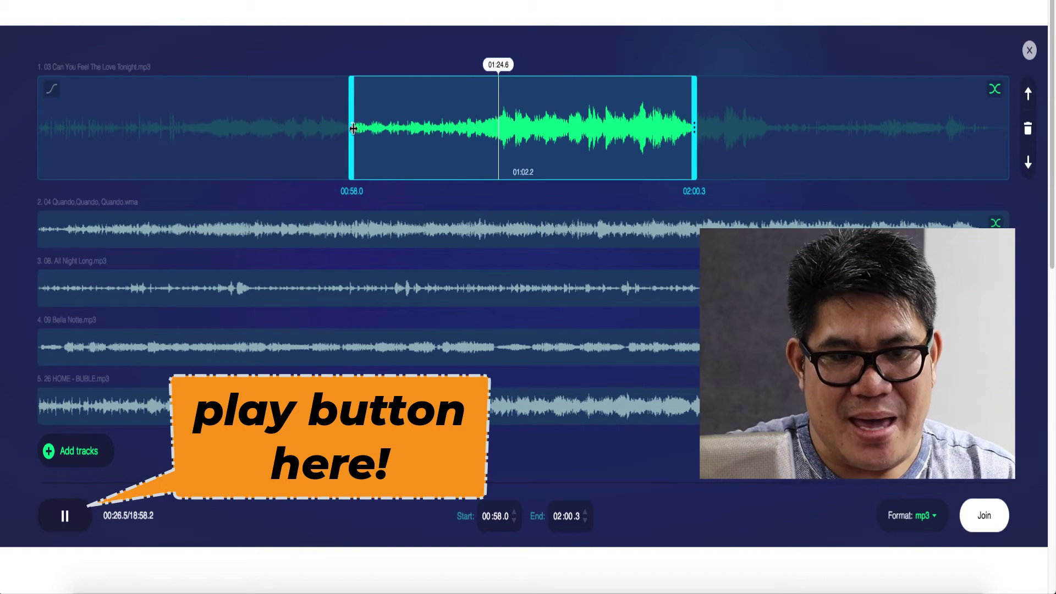
{"action": "left_click_drag", "start_coordinate": [353, 128], "coordinate": [496, 127]}
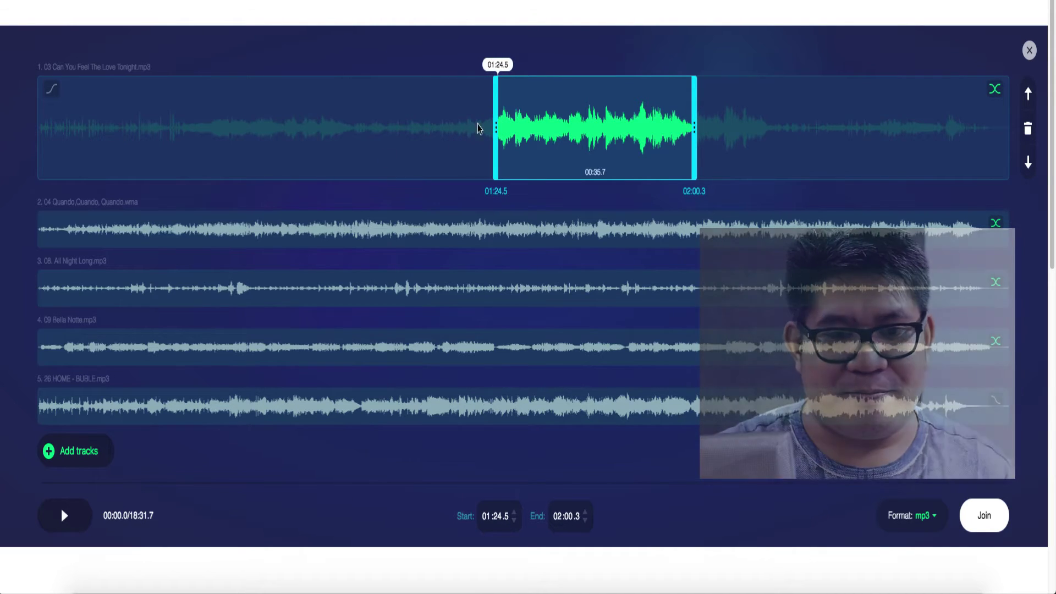
{"action": "left_click", "coordinate": [634, 129]}
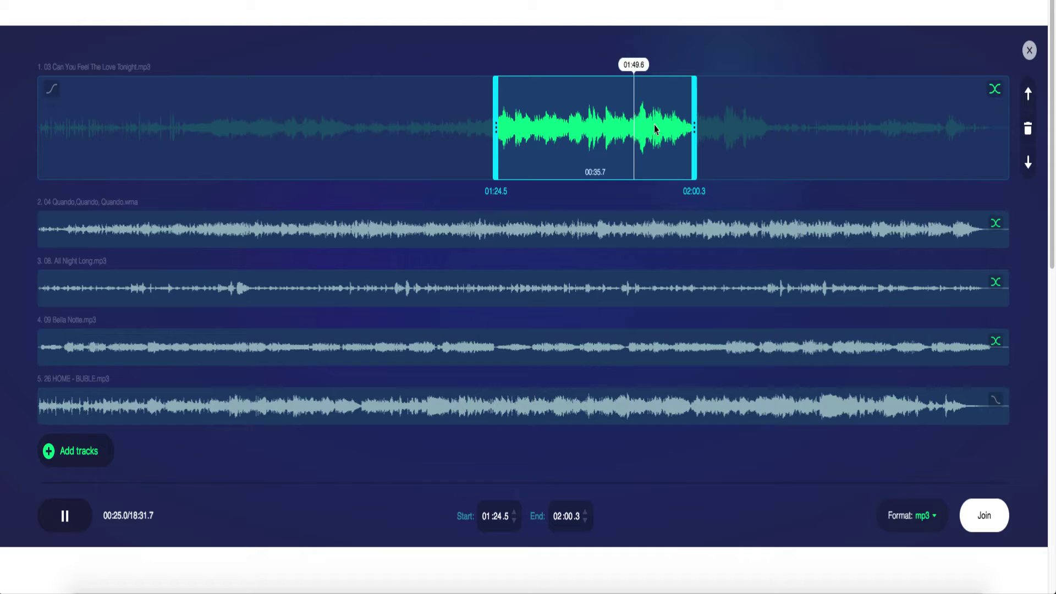
Step: Fine-tune the first song's end to 02:18.8 while previewing its ending
{"action": "left_click_drag", "start_coordinate": [695, 128], "coordinate": [789, 127]}
{"action": "left_click", "coordinate": [737, 129]}
{"action": "key", "text": "space"}
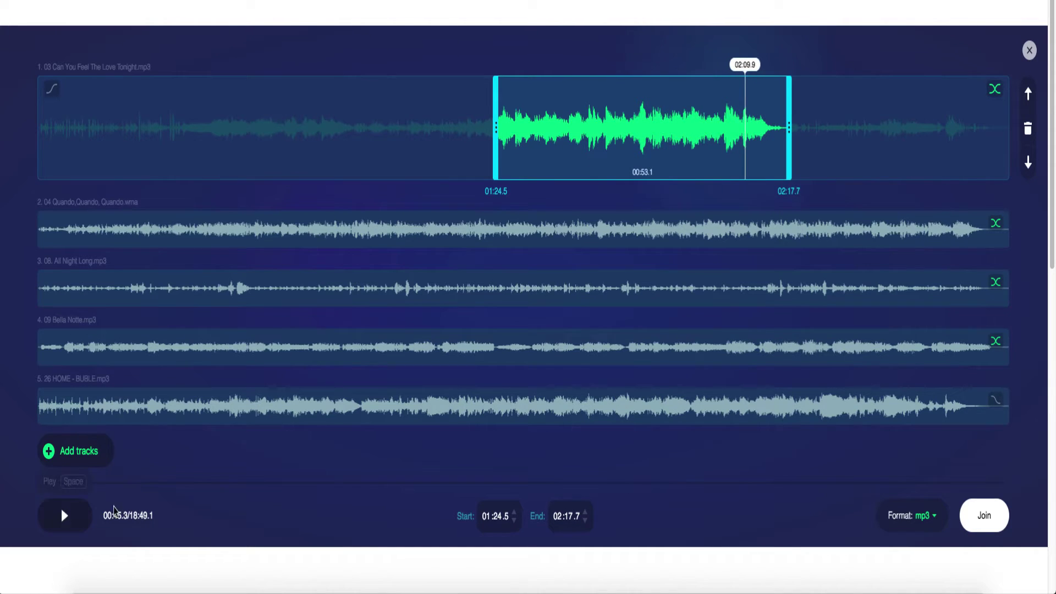
{"action": "key", "text": "space"}
{"action": "left_click", "coordinate": [719, 132]}
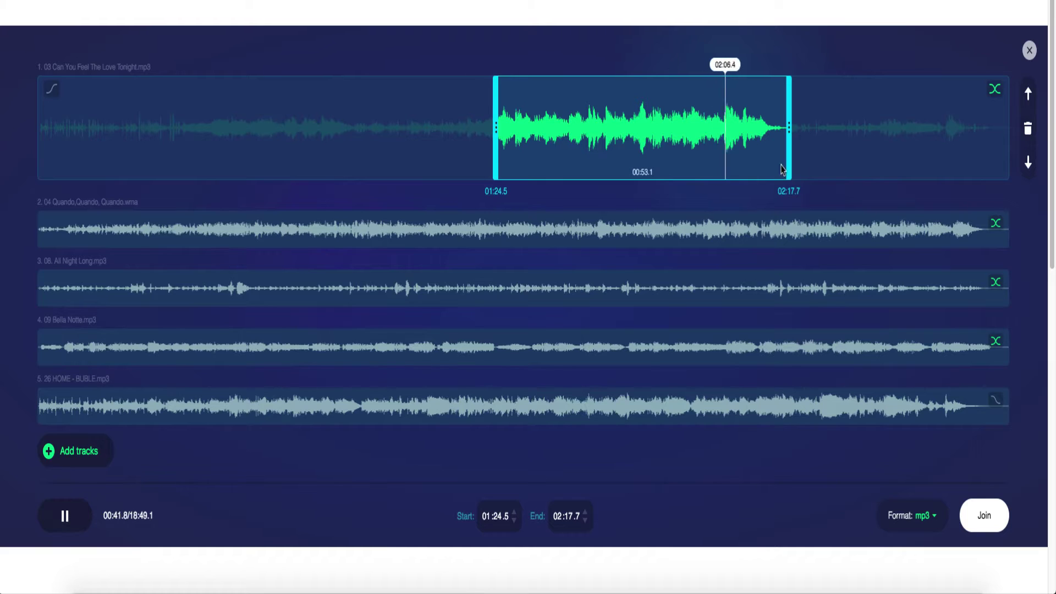
{"action": "left_click_drag", "start_coordinate": [787, 159], "coordinate": [820, 138]}
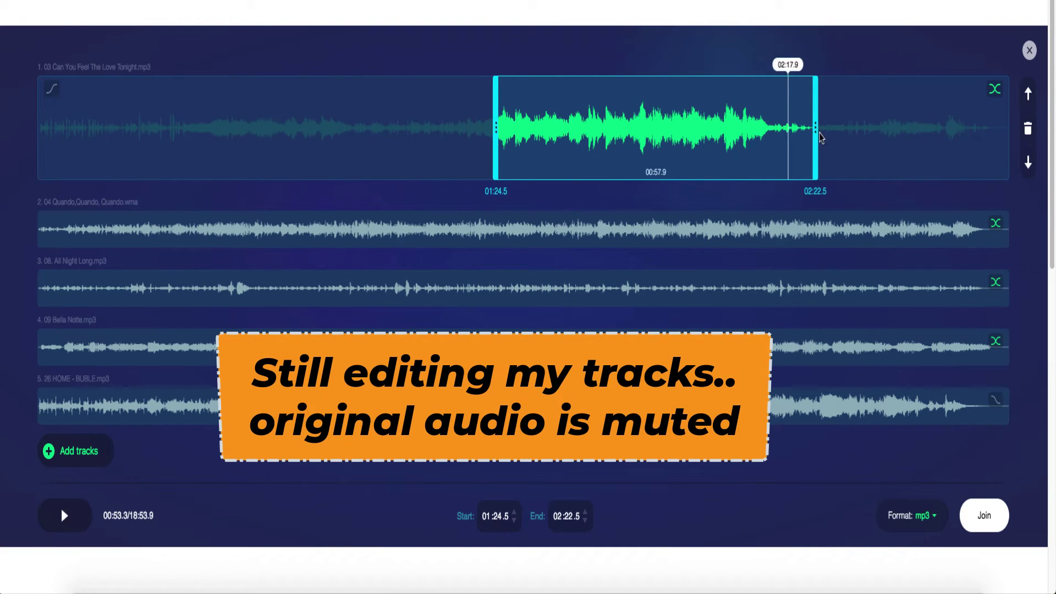
{"action": "key", "text": "space"}
{"action": "left_click", "coordinate": [690, 137]}
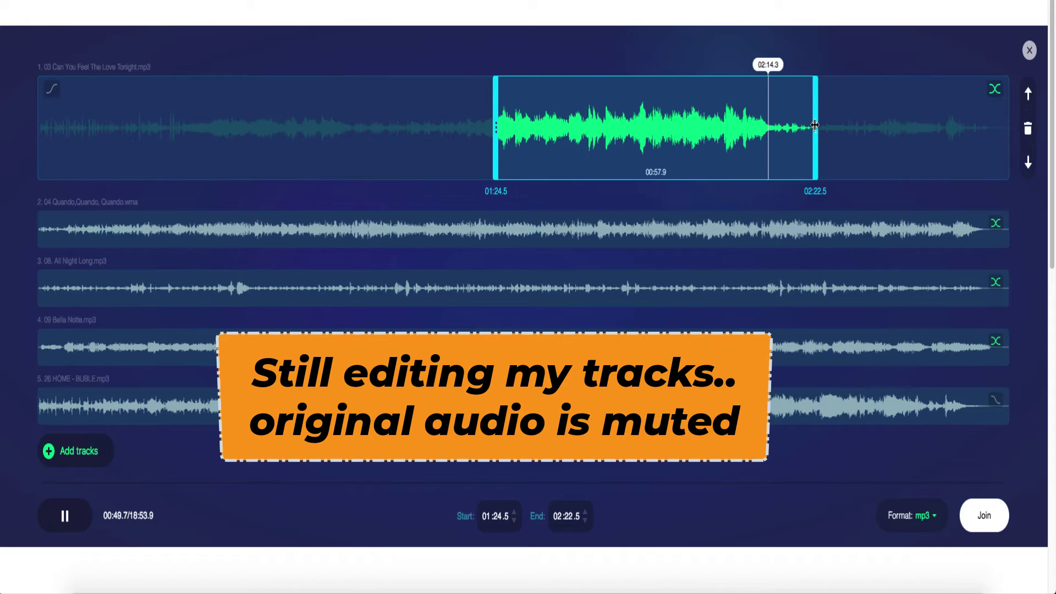
{"action": "left_click_drag", "start_coordinate": [815, 137], "coordinate": [793, 137]}
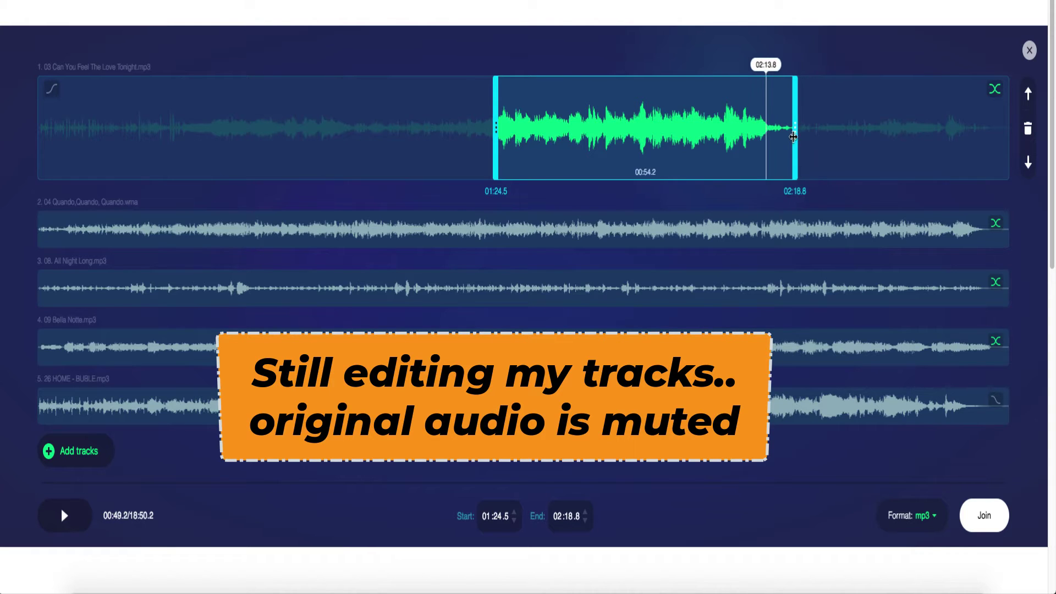
{"action": "left_click", "coordinate": [611, 134]}
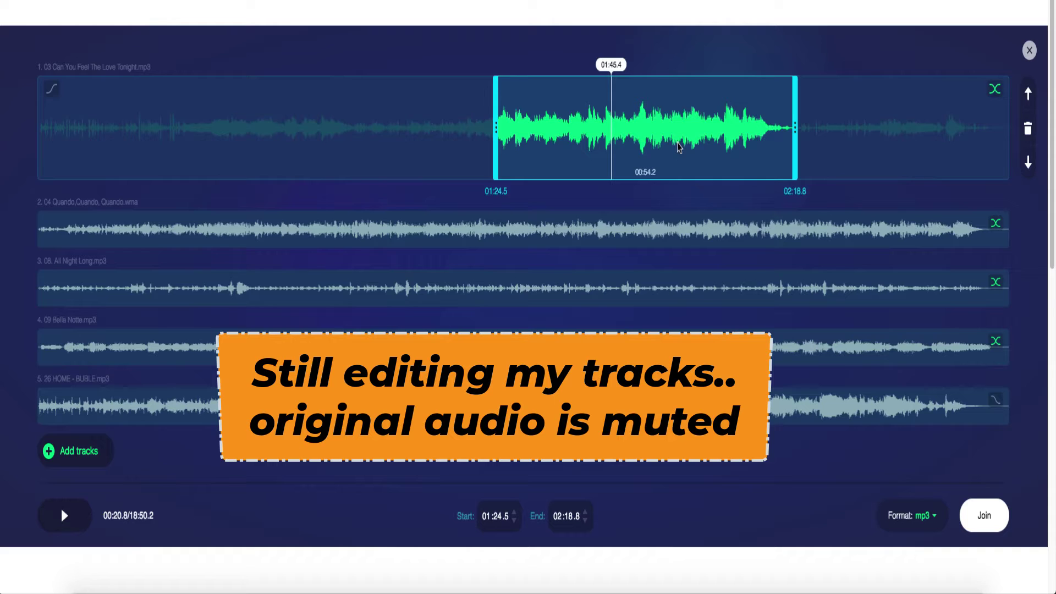
{"action": "left_click", "coordinate": [55, 229]}
Step: Trim the second song to 01:15.0–01:48.8 and preview its kept section
{"action": "left_click_drag", "start_coordinate": [40, 187], "coordinate": [297, 177]}
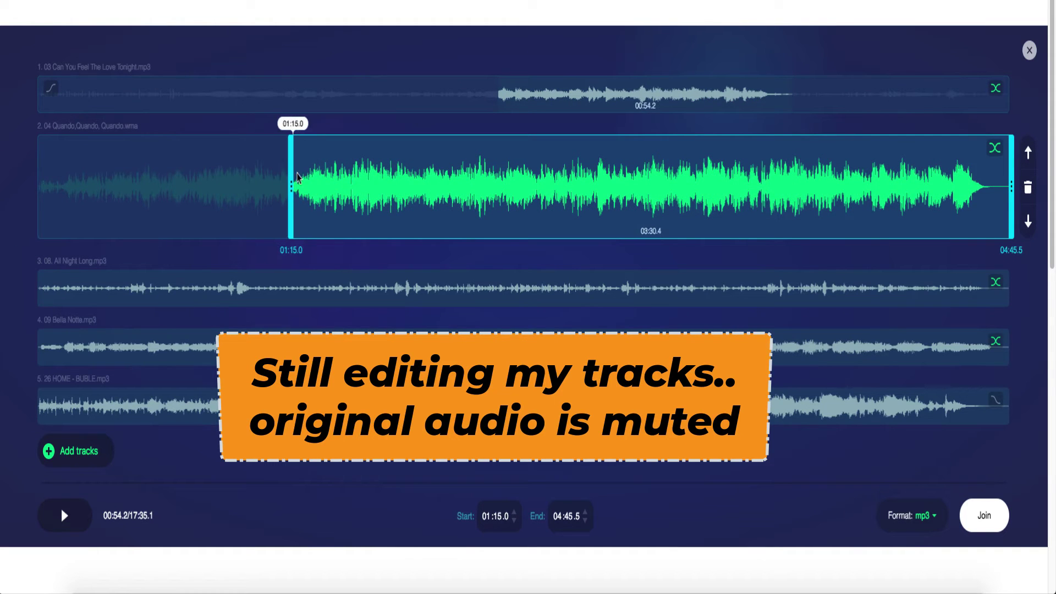
{"action": "left_click_drag", "start_coordinate": [1012, 187], "coordinate": [411, 187]}
{"action": "left_click", "coordinate": [365, 164]}
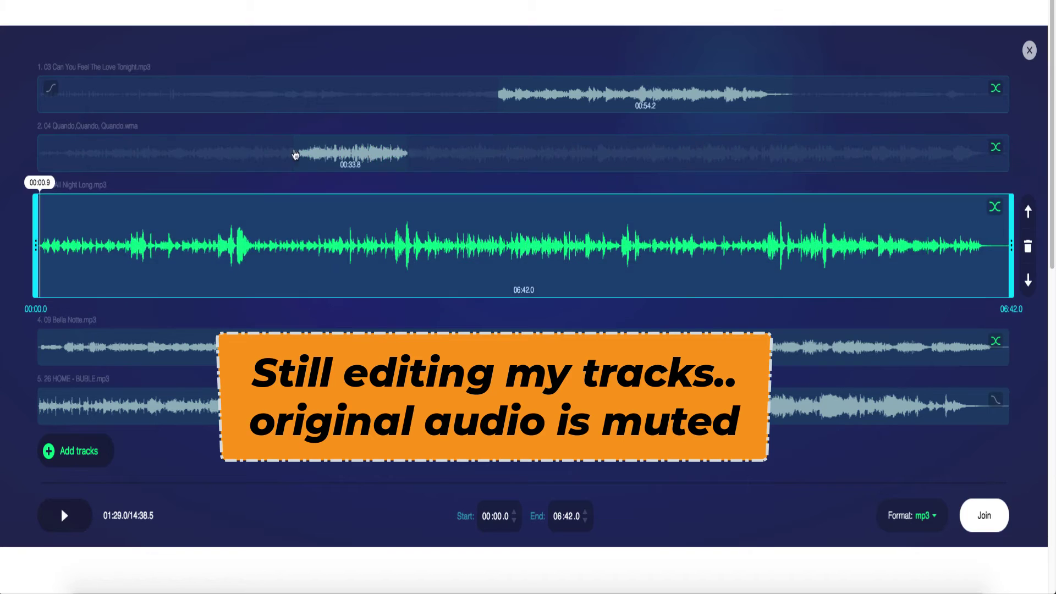
{"action": "left_click", "coordinate": [339, 154]}
{"action": "left_click", "coordinate": [395, 186]}
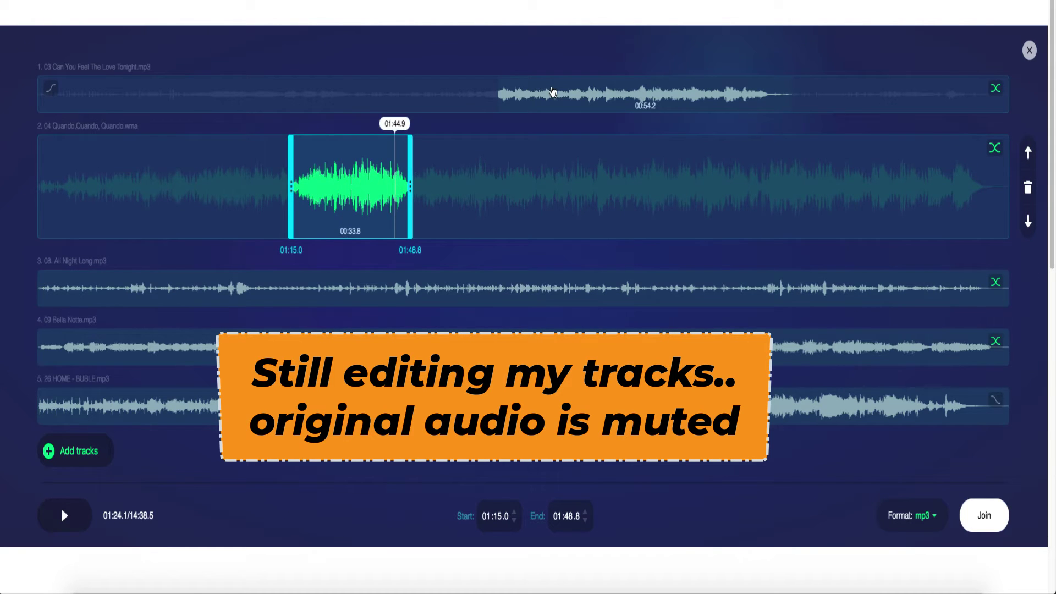
Step: Trim the third song to 02:26.2–04:01.9 and the fourth to 00:55.7–01:37.8
{"action": "left_click", "coordinate": [321, 287]}
{"action": "left_click_drag", "start_coordinate": [40, 246], "coordinate": [393, 246]}
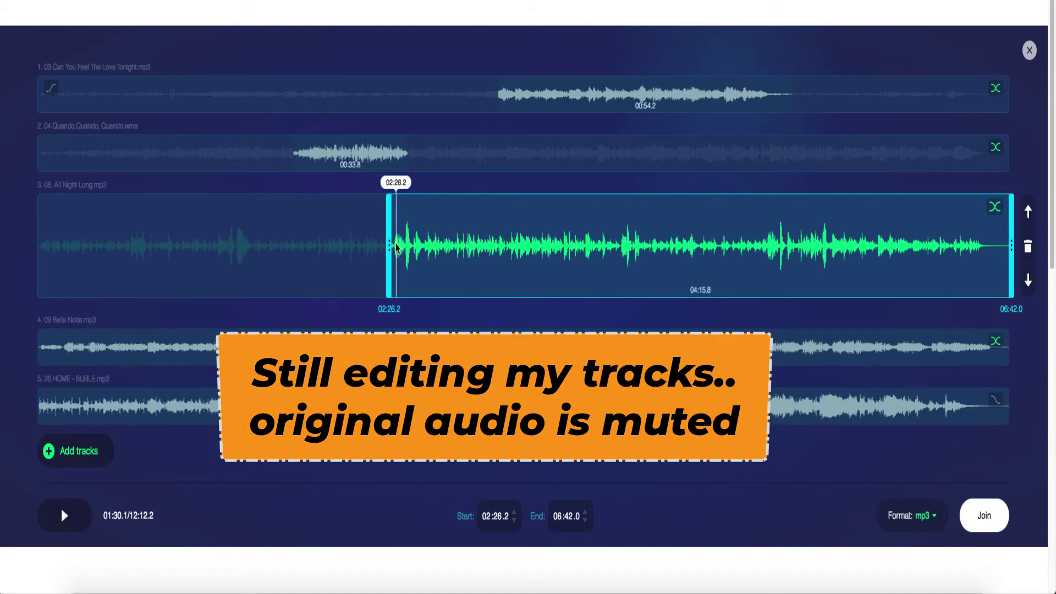
{"action": "left_click_drag", "start_coordinate": [1012, 250], "coordinate": [625, 248]}
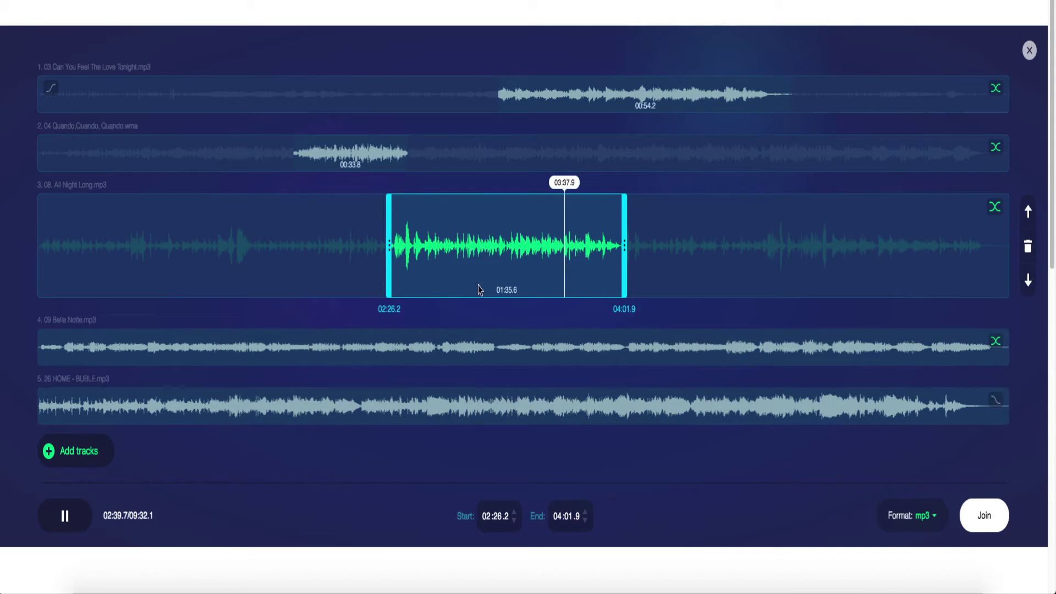
{"action": "left_click", "coordinate": [311, 352]}
{"action": "left_click_drag", "start_coordinate": [35, 303], "coordinate": [372, 304]}
{"action": "left_click_drag", "start_coordinate": [1011, 304], "coordinate": [628, 314]}
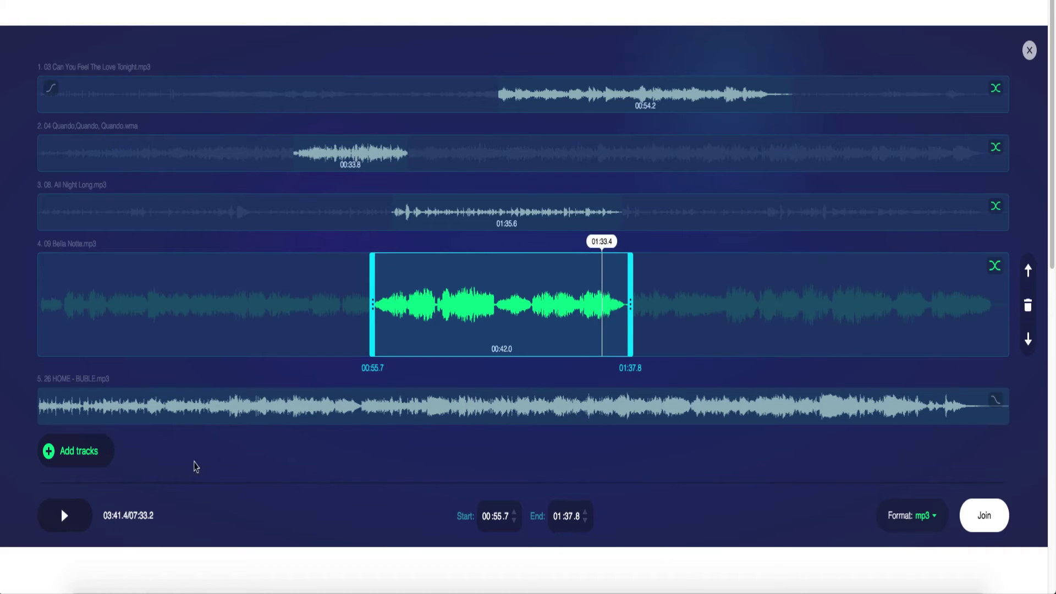
Step: Trim the fifth song to start at 02:13.5, keeping 02:13.5–03:47.4
{"action": "left_click", "coordinate": [237, 409]}
{"action": "left_click_drag", "start_coordinate": [39, 363], "coordinate": [686, 364]}
{"action": "key", "text": "space"}
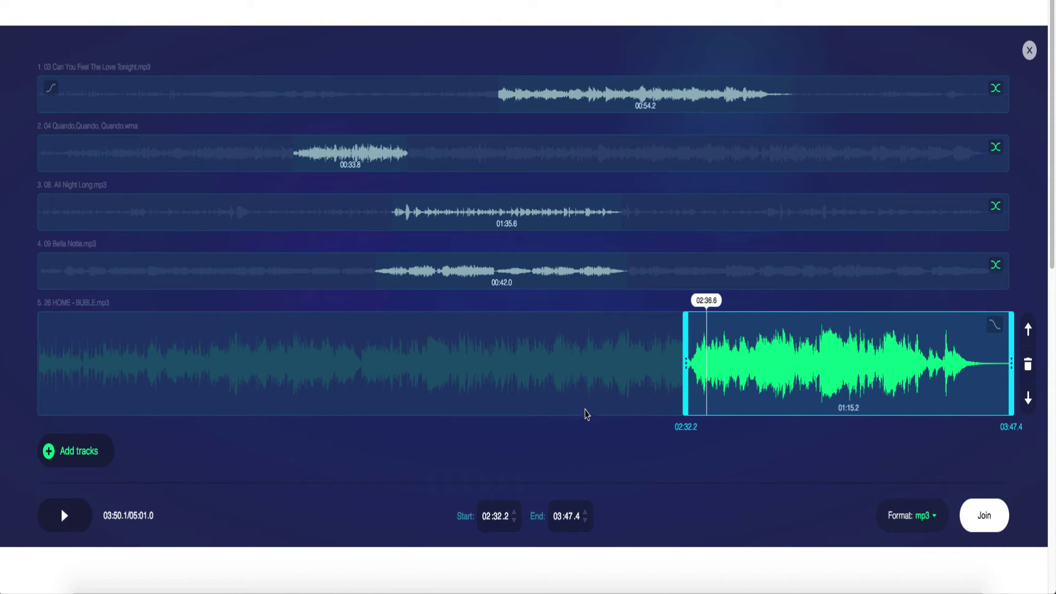
{"action": "left_click_drag", "start_coordinate": [686, 410], "coordinate": [606, 415]}
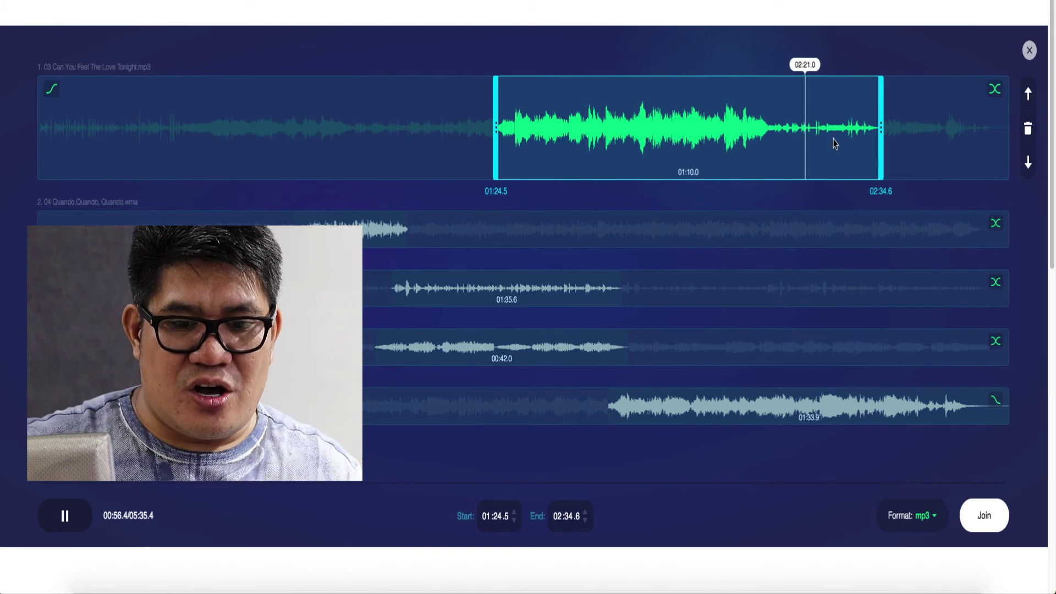
Step: Shorten the first song's end to 02:16.4 and preview the last seconds before it
{"action": "left_click_drag", "start_coordinate": [881, 142], "coordinate": [780, 142]}
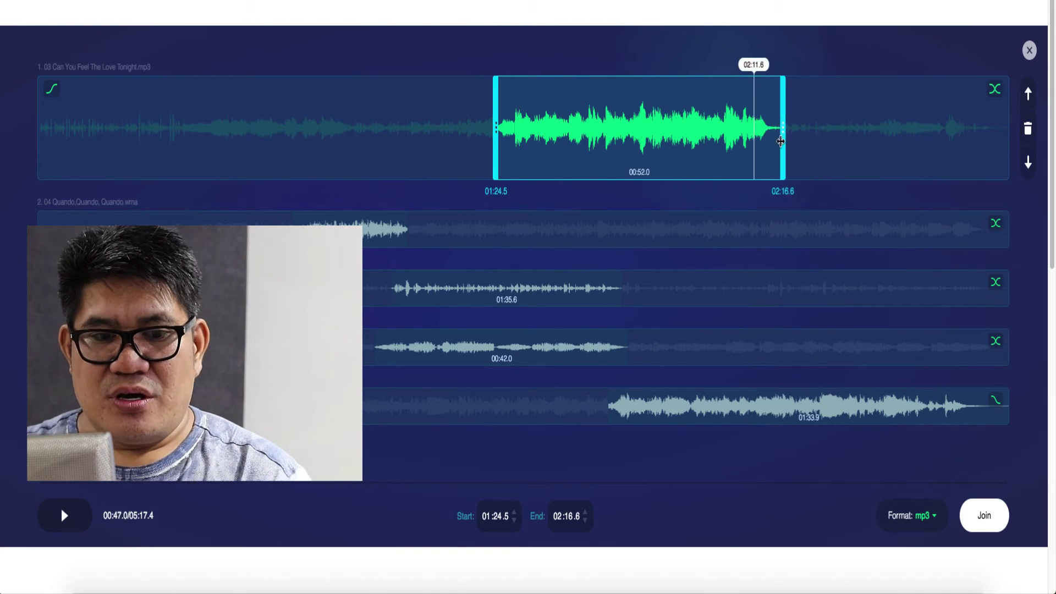
{"action": "left_click", "coordinate": [737, 94]}
{"action": "left_click", "coordinate": [730, 119]}
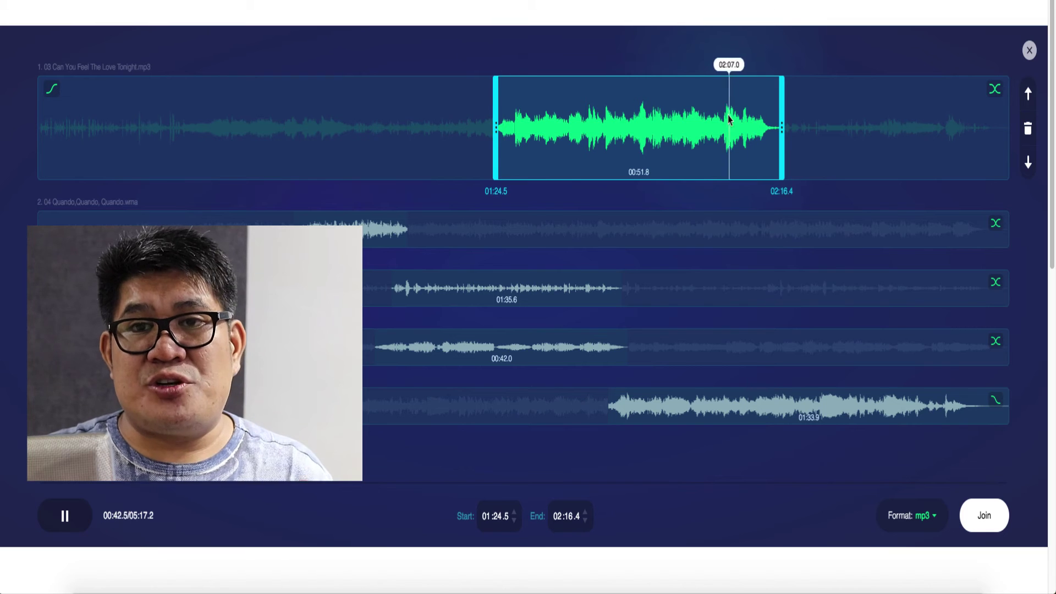
{"action": "left_click", "coordinate": [704, 124]}
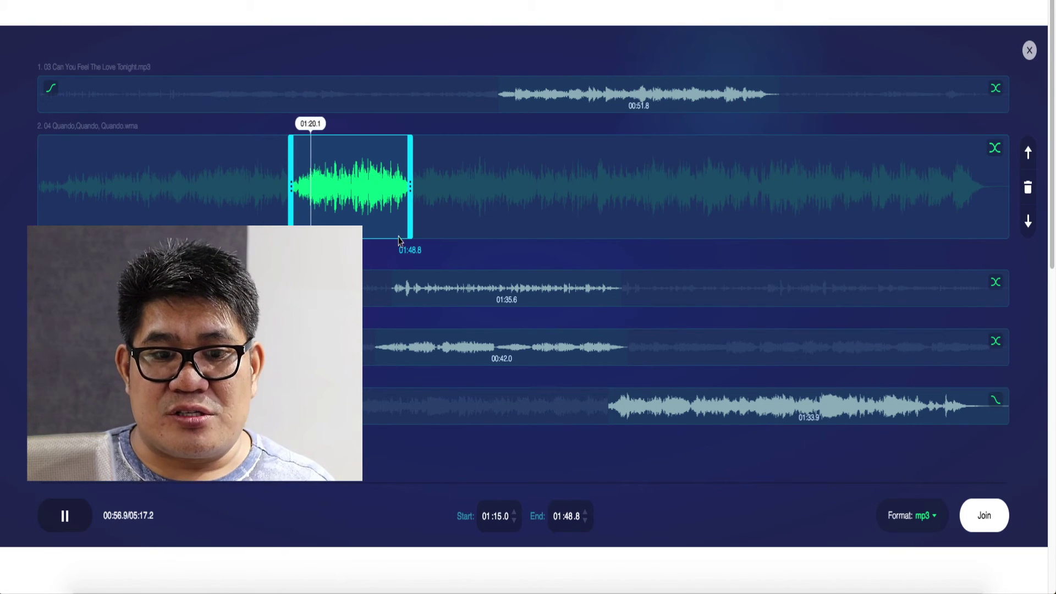
Step: Preview the mix by skipping through the third song's ending and the fifth song's ending
{"action": "left_click", "coordinate": [407, 191]}
{"action": "left_click", "coordinate": [611, 248]}
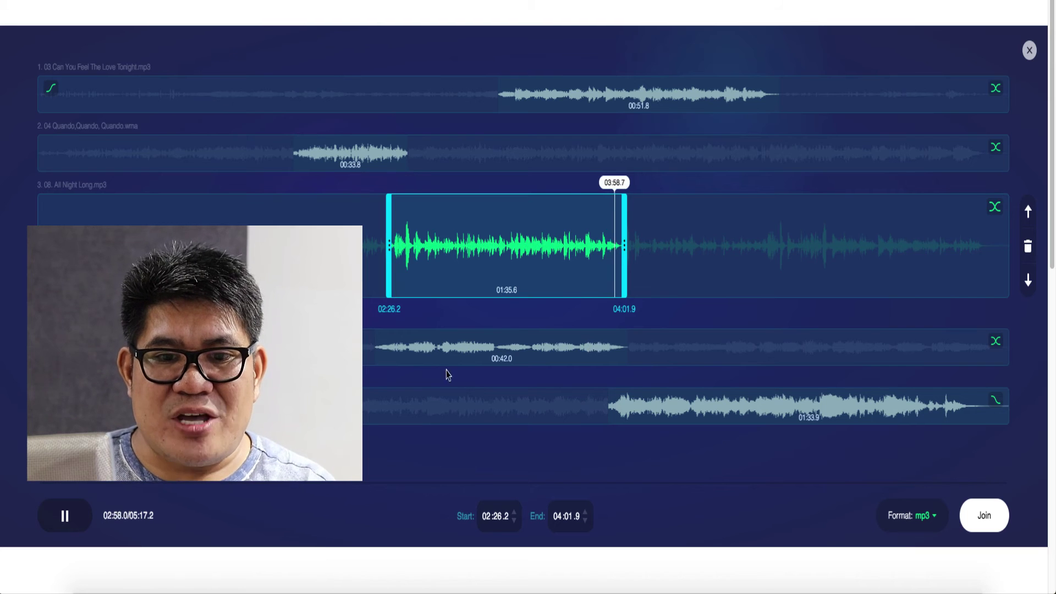
{"action": "left_click", "coordinate": [612, 407]}
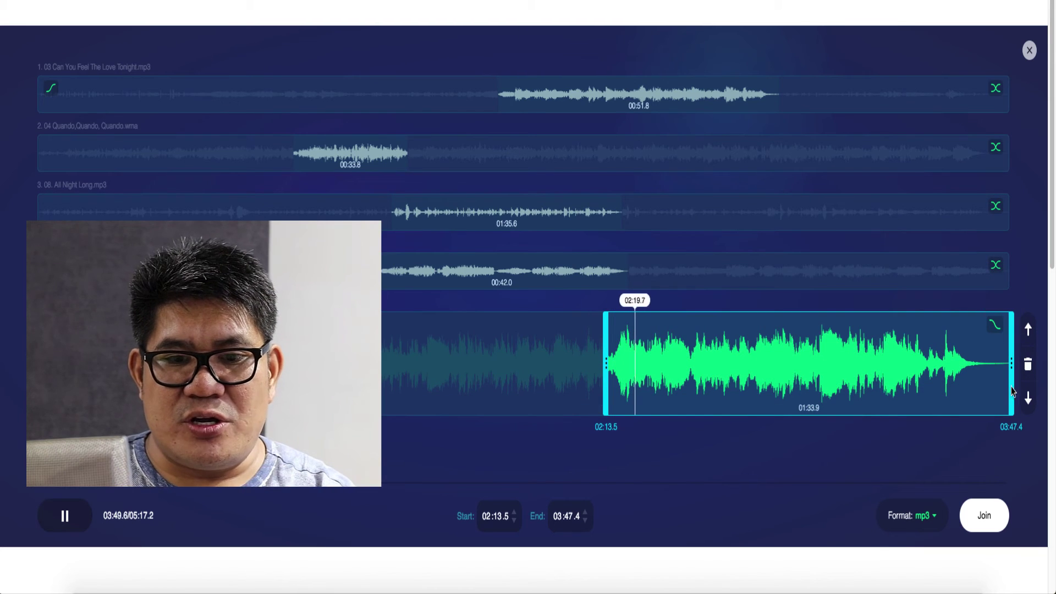
{"action": "left_click", "coordinate": [953, 357]}
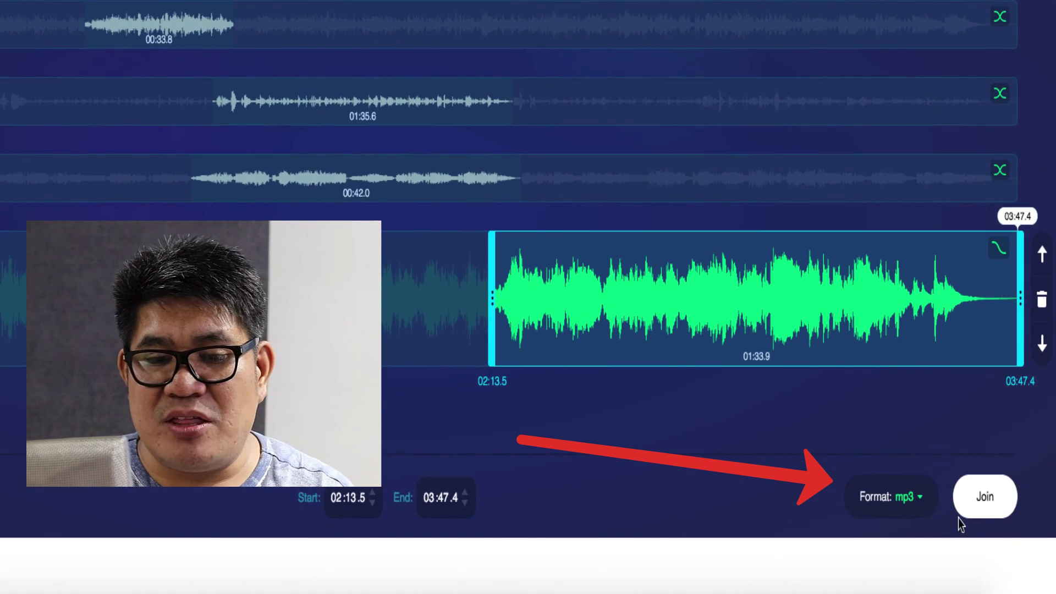
Step: Keep mp3 as the output format and join the five trimmed songs
{"action": "left_click", "coordinate": [926, 499]}
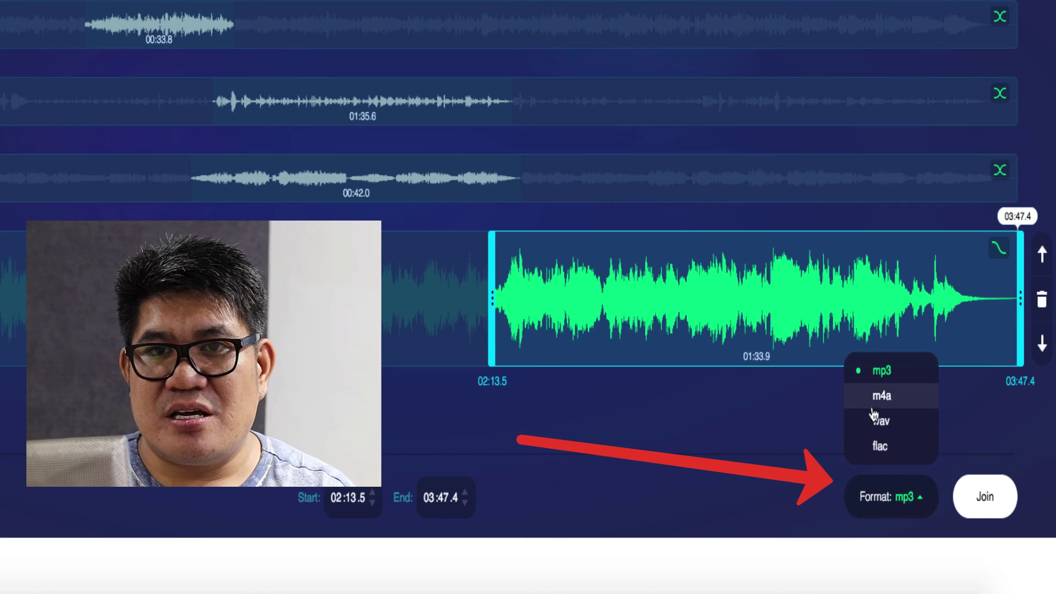
{"action": "left_click", "coordinate": [882, 382]}
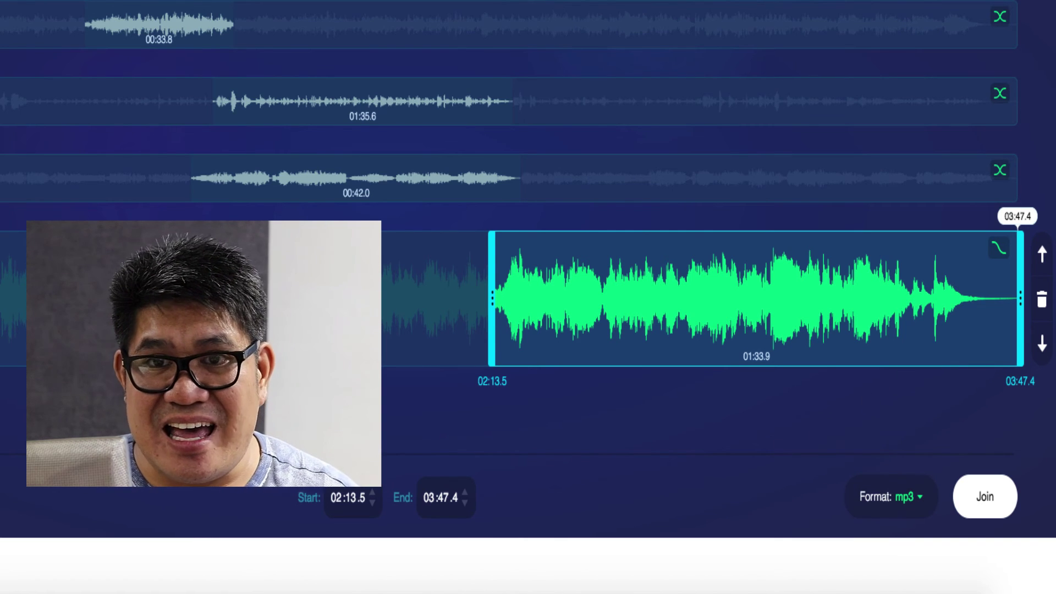
{"action": "left_click", "coordinate": [976, 503]}
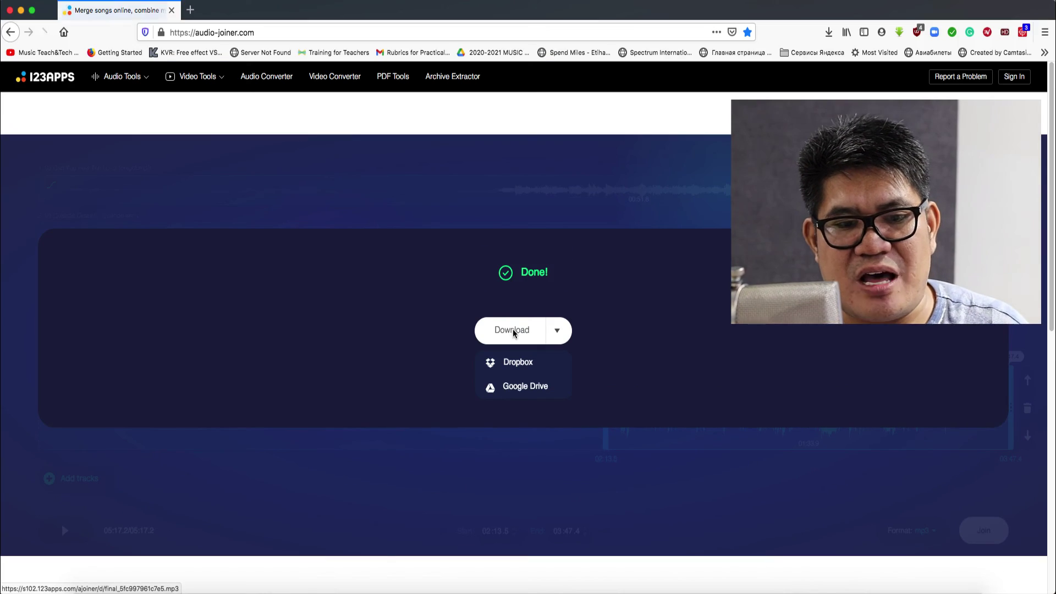
Step: Download 'mix_5m05s (audio-joiner.com).mp3' and show it in the Downloads folder as a list
{"action": "left_click", "coordinate": [514, 333]}
{"action": "left_click", "coordinate": [450, 325]}
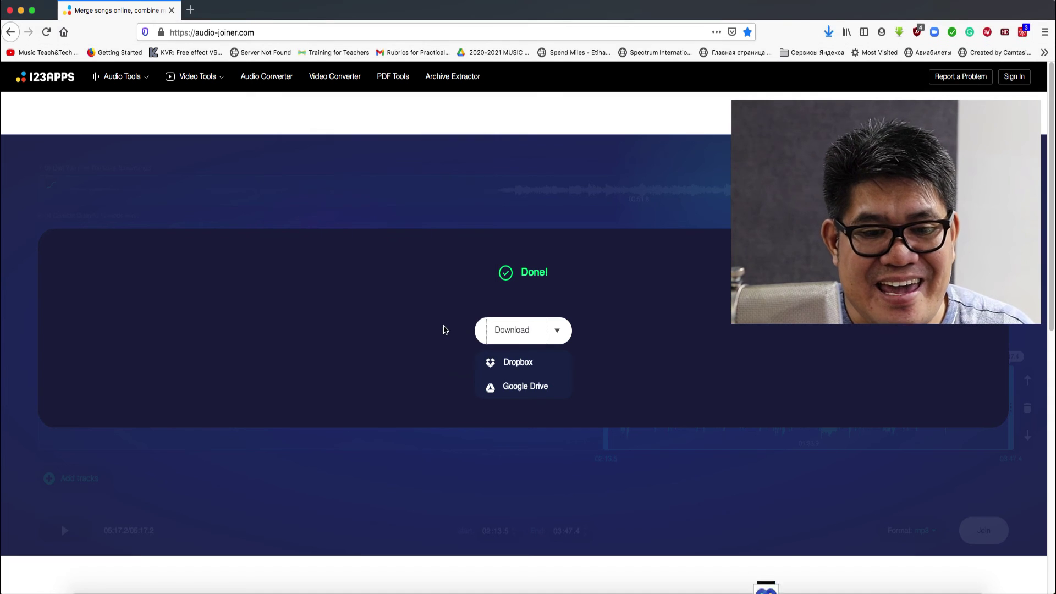
{"action": "left_click", "coordinate": [828, 32]}
{"action": "left_click", "coordinate": [823, 63]}
{"action": "left_click", "coordinate": [303, 96]}
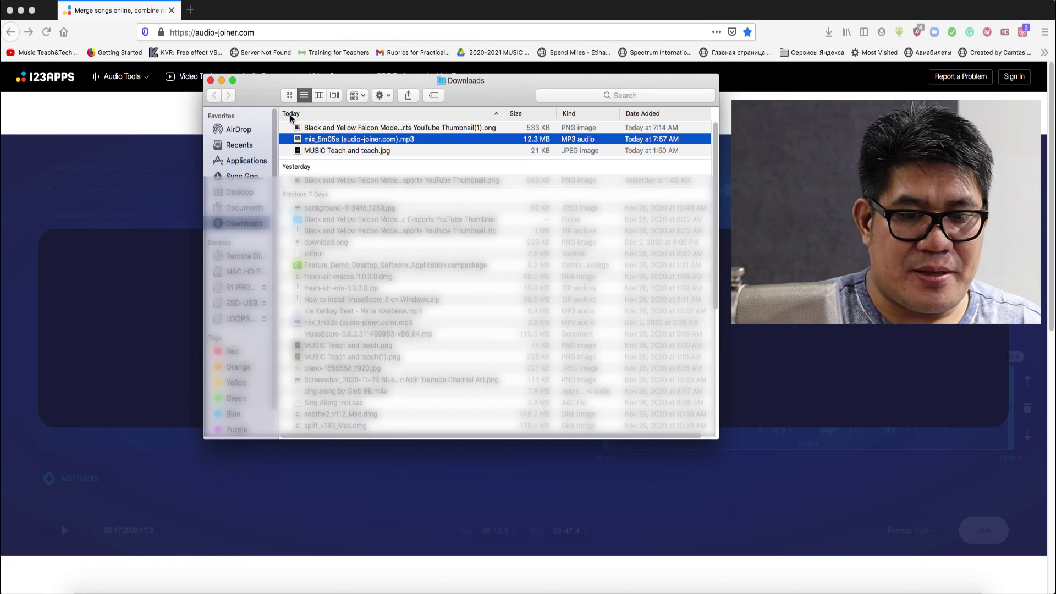
{"action": "right_click", "coordinate": [336, 142]}
{"action": "left_click", "coordinate": [364, 208]}
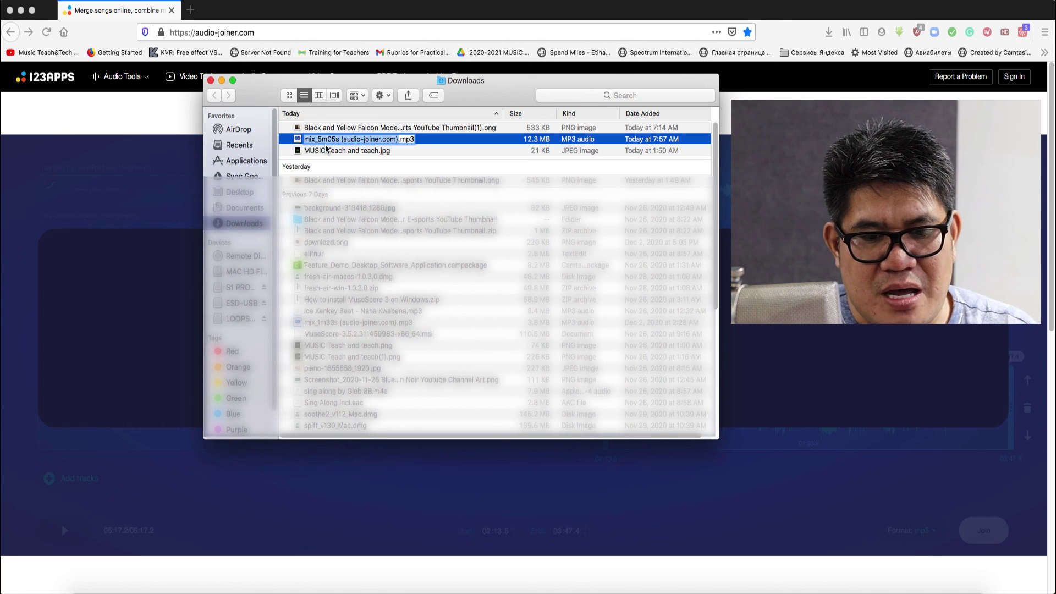
{"action": "left_click", "coordinate": [295, 142]}
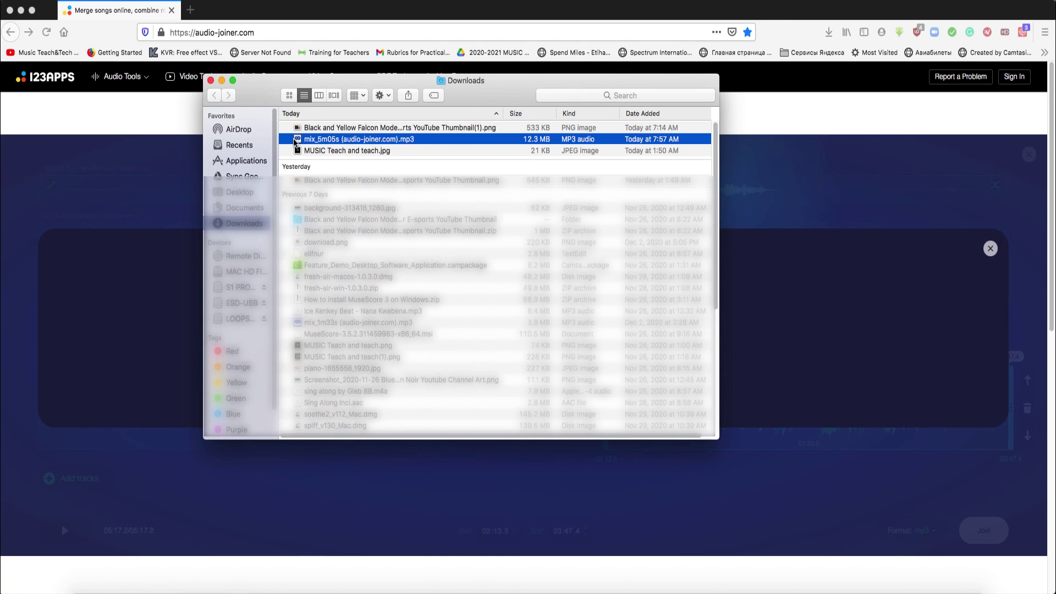